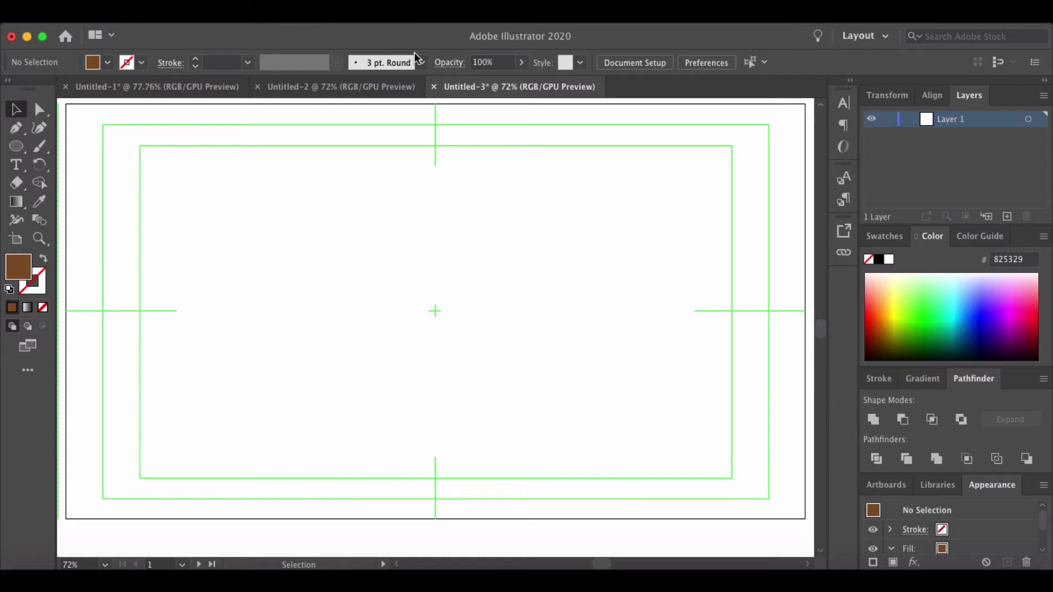
# Step: Place 2010-kodiak-bear-1.jpg on the Untitled-3 artboard and centre it on the page
pyautogui.click(110, 11)
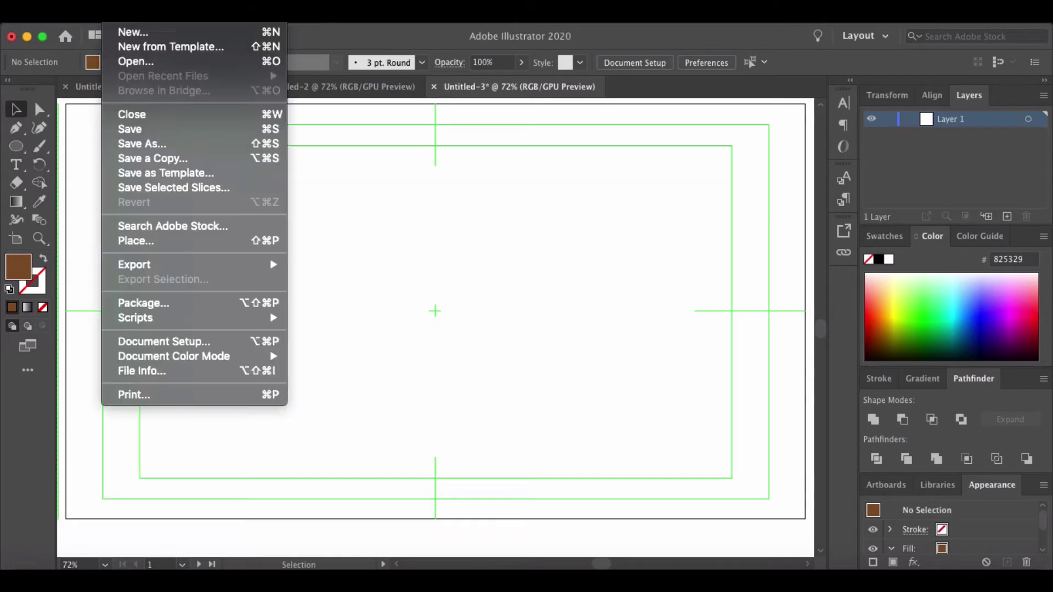
pyautogui.click(156, 241)
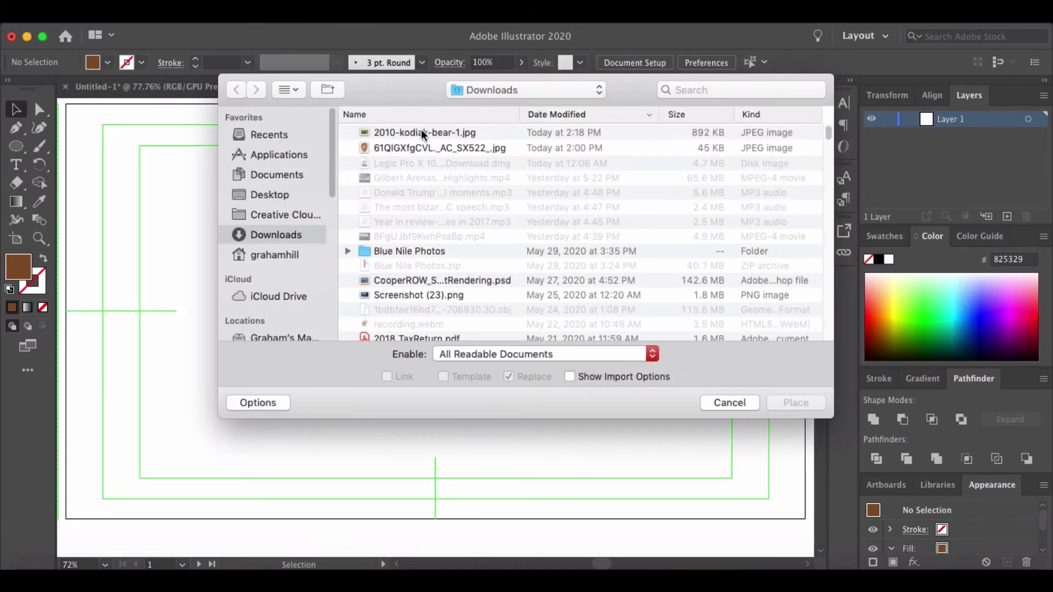
pyautogui.click(421, 132)
pyautogui.click(794, 404)
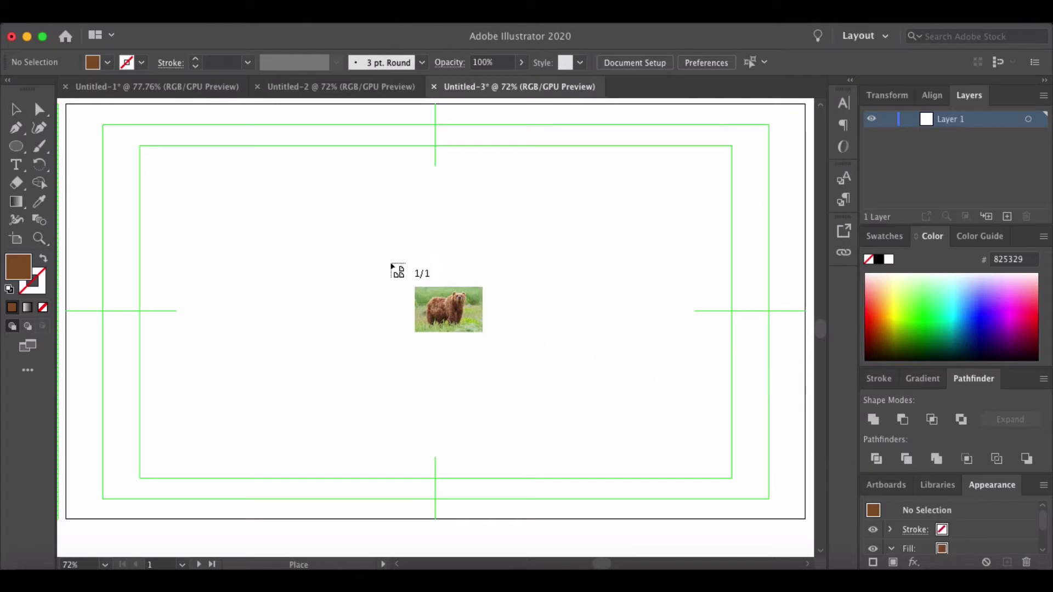
pyautogui.click(389, 262)
pyautogui.moveTo(528, 314); pyautogui.dragTo(445, 272)
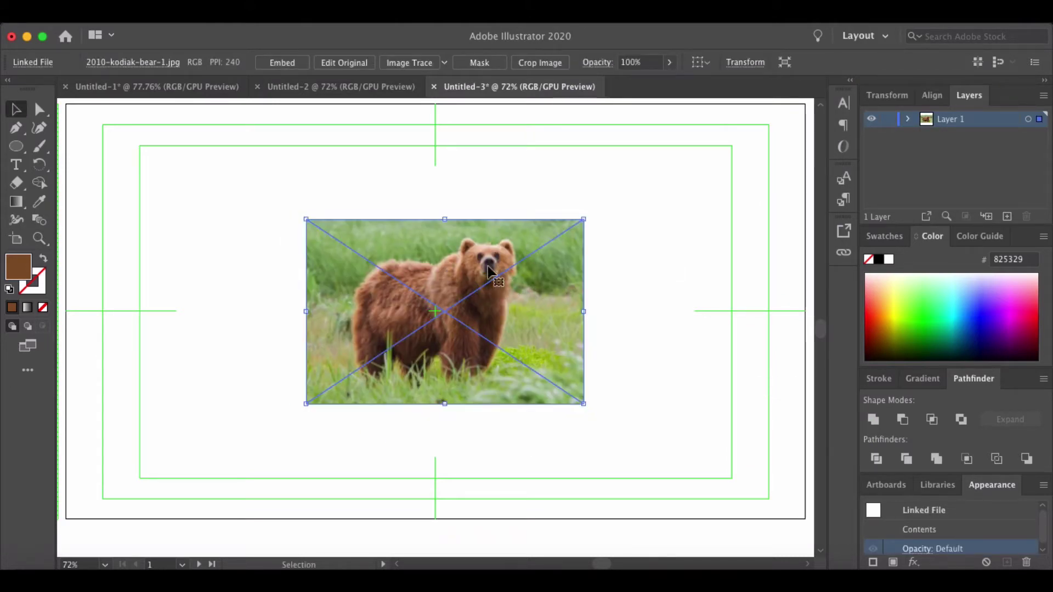
pyautogui.click(603, 225)
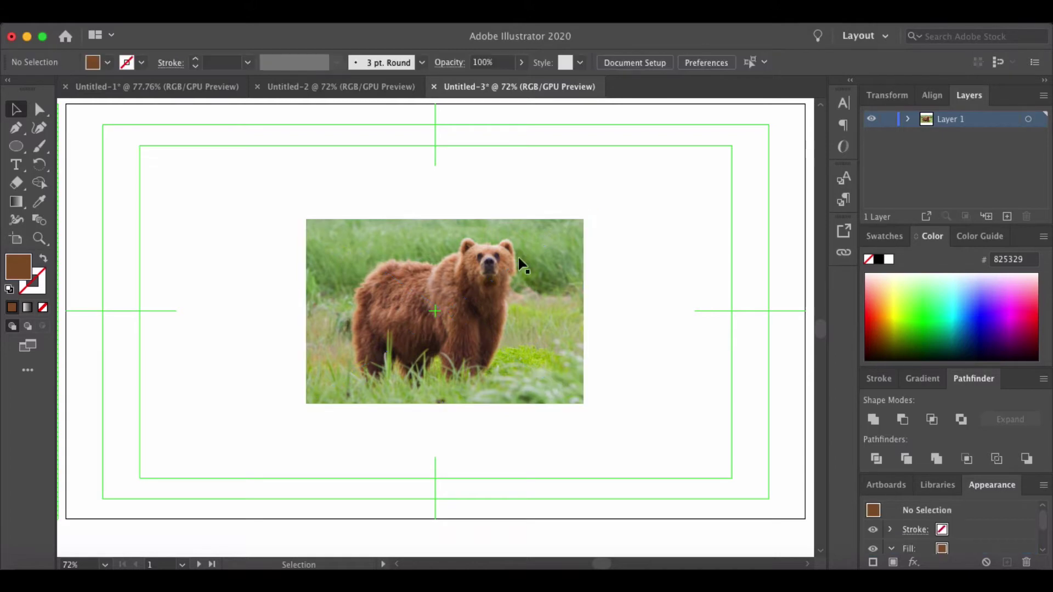
pyautogui.click(502, 265)
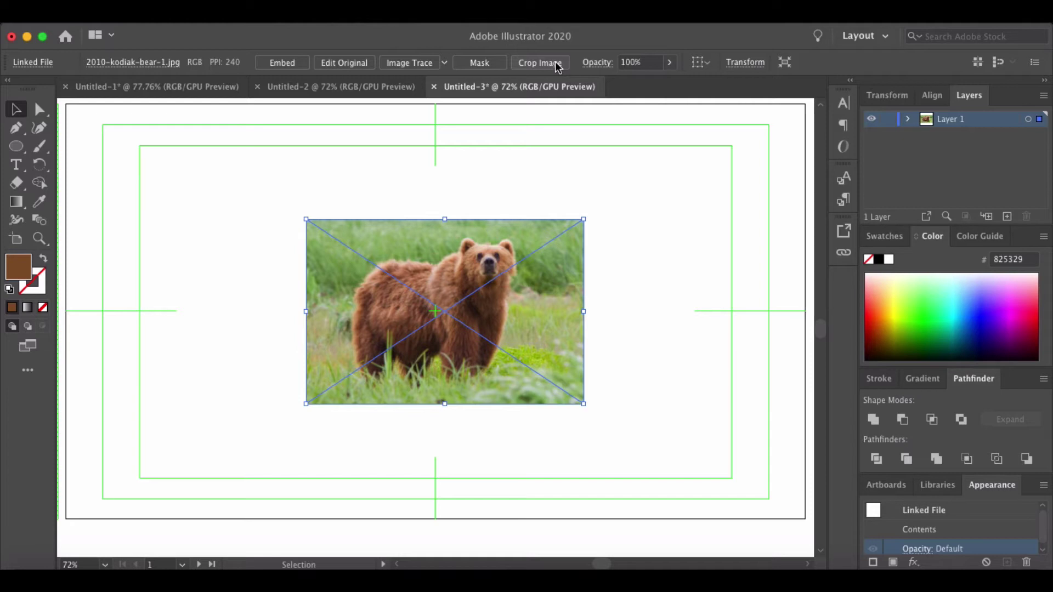
pyautogui.click(412, 64)
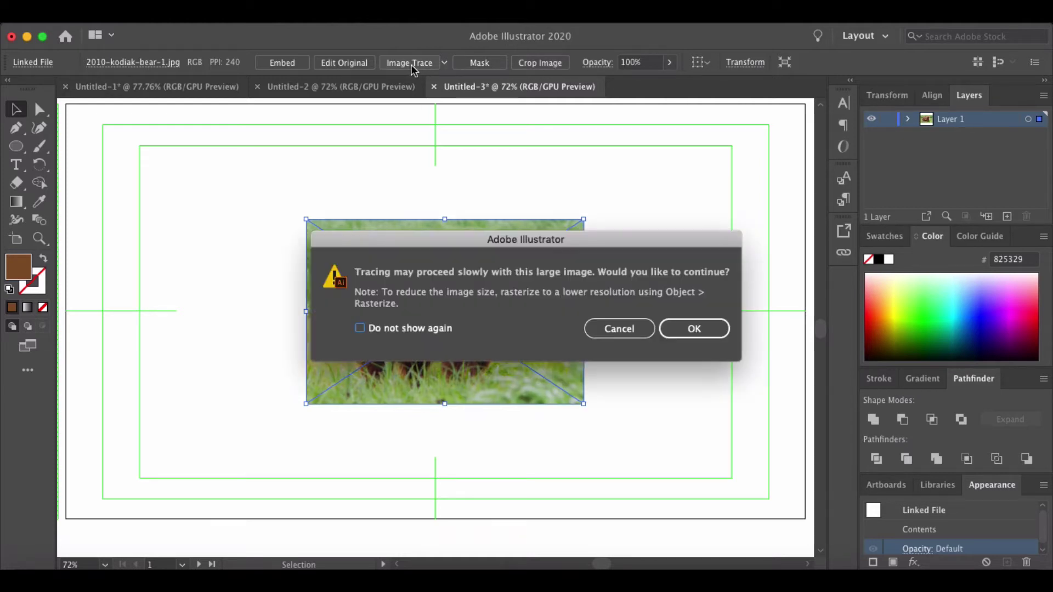
pyautogui.click(686, 331)
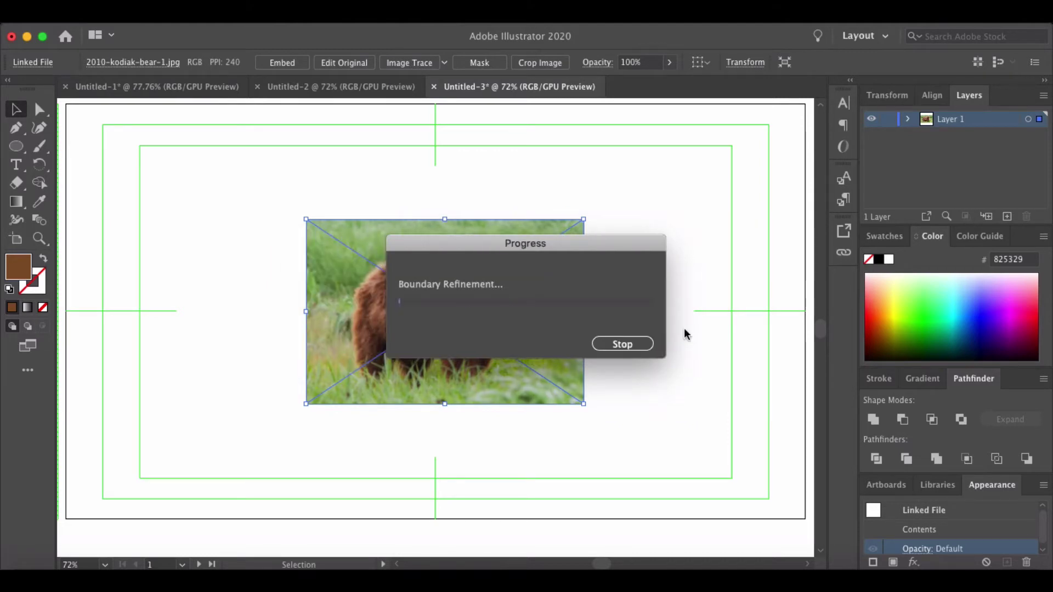
pyautogui.click(659, 340)
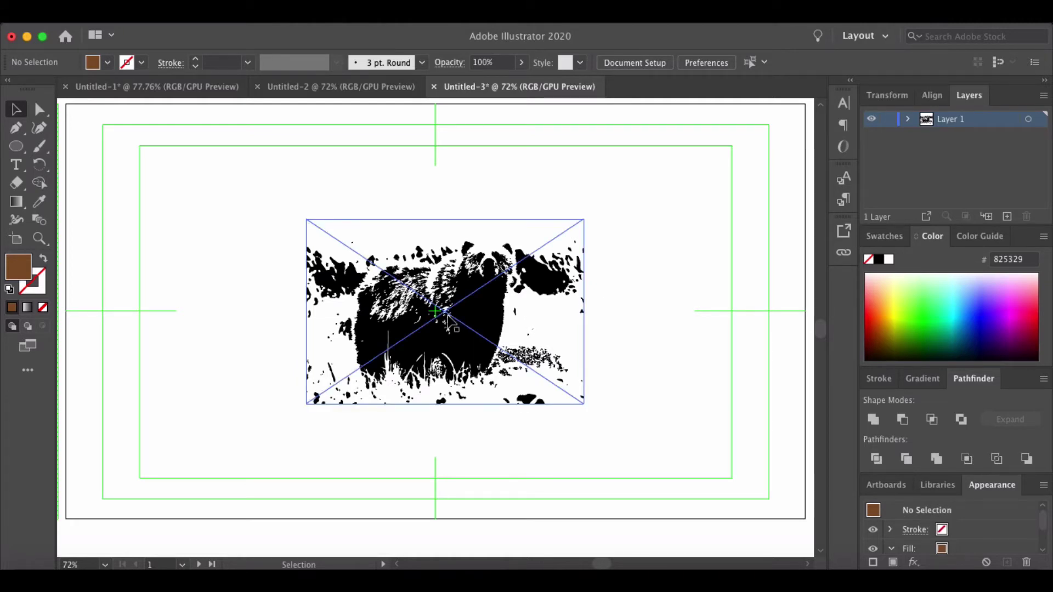
pyautogui.click(567, 288)
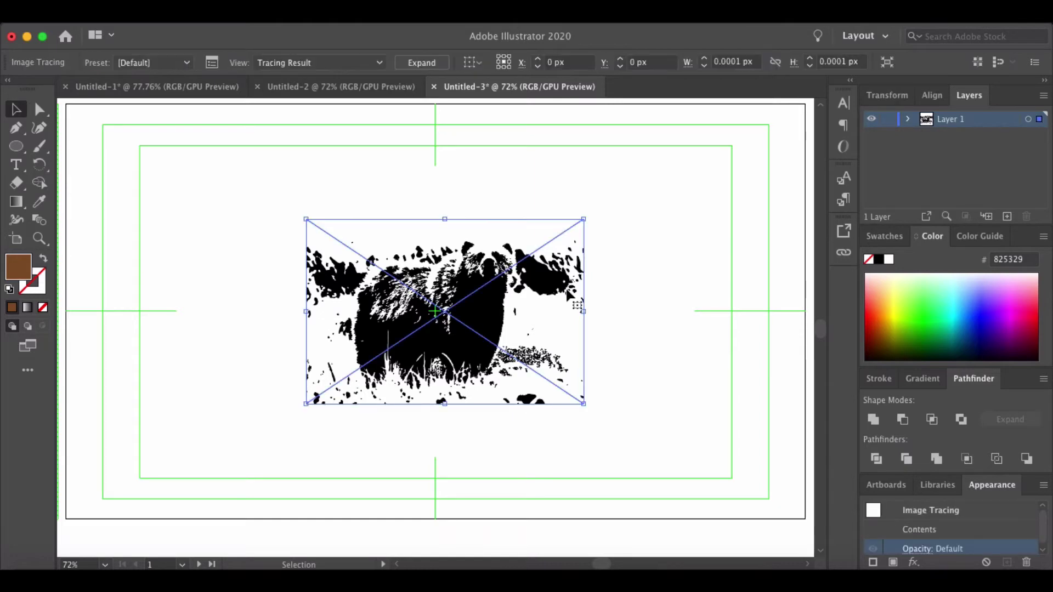
pyautogui.press('super+z')
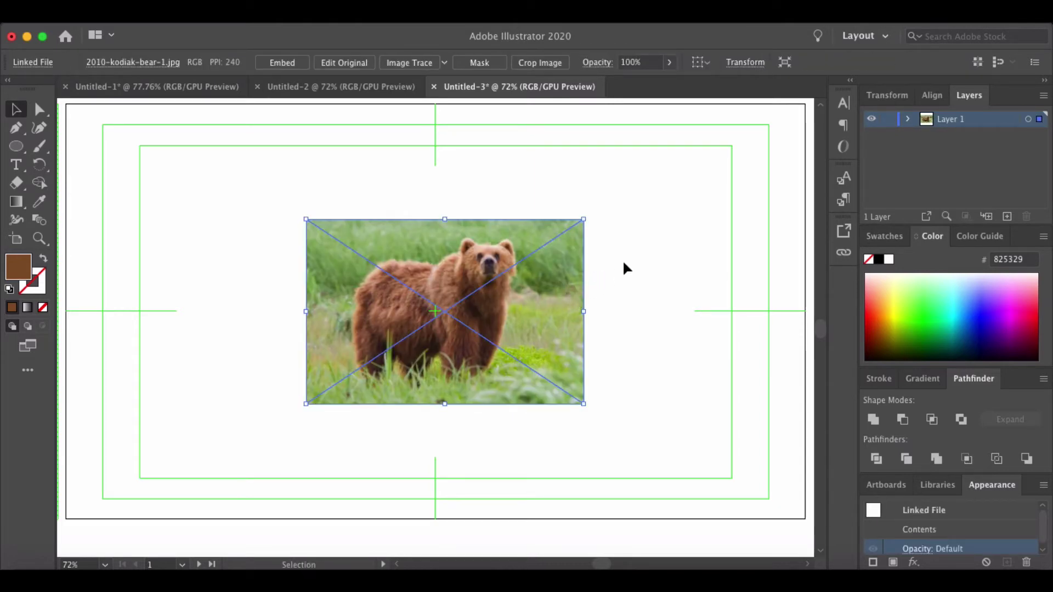
# Step: Image Trace the bear photo with the 6 Colors preset, accepting the large-image warning
pyautogui.click(623, 259)
pyautogui.click(565, 270)
pyautogui.click(445, 65)
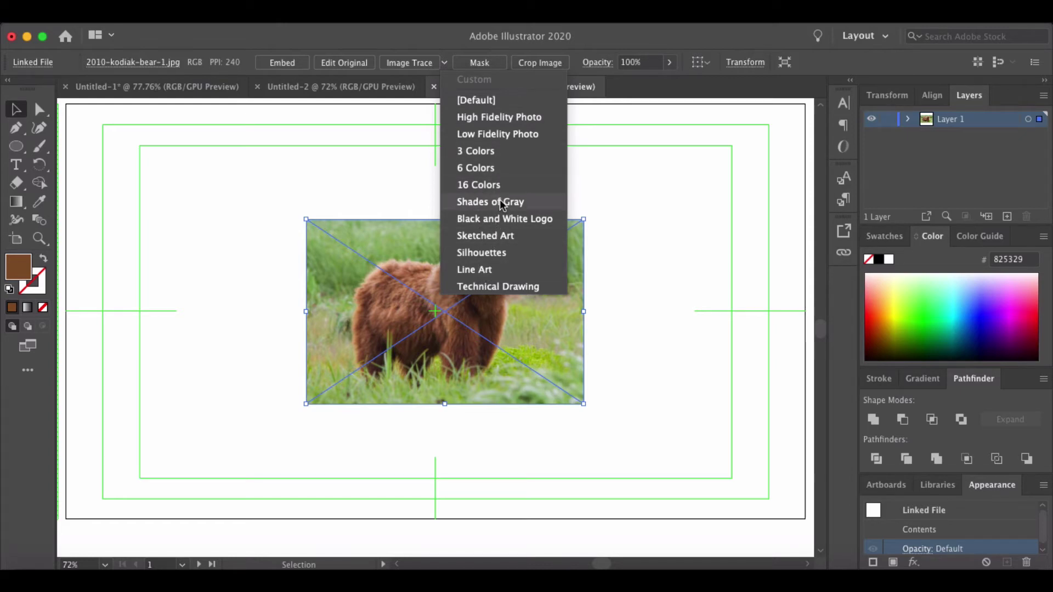
pyautogui.click(488, 169)
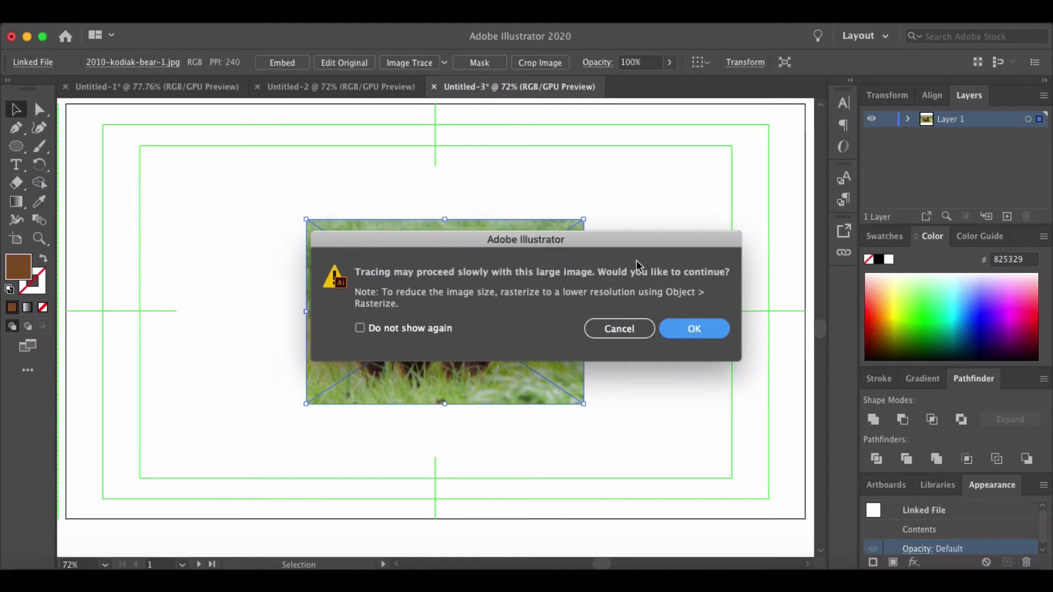
pyautogui.press('Return')
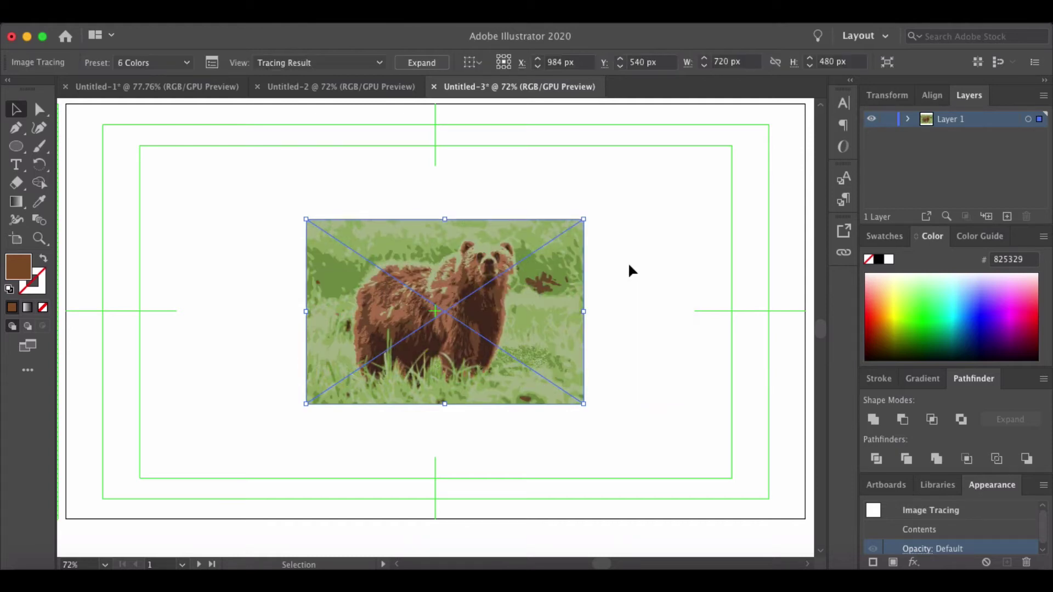
pyautogui.click(627, 262)
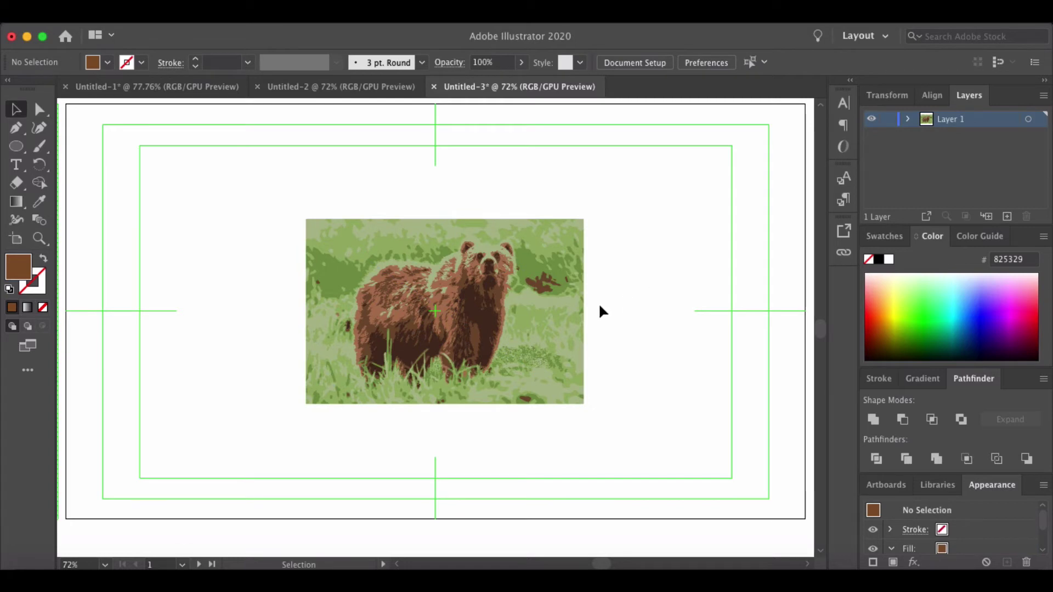
# Step: Expand the six-colour bear trace into editable vector paths
pyautogui.click(548, 308)
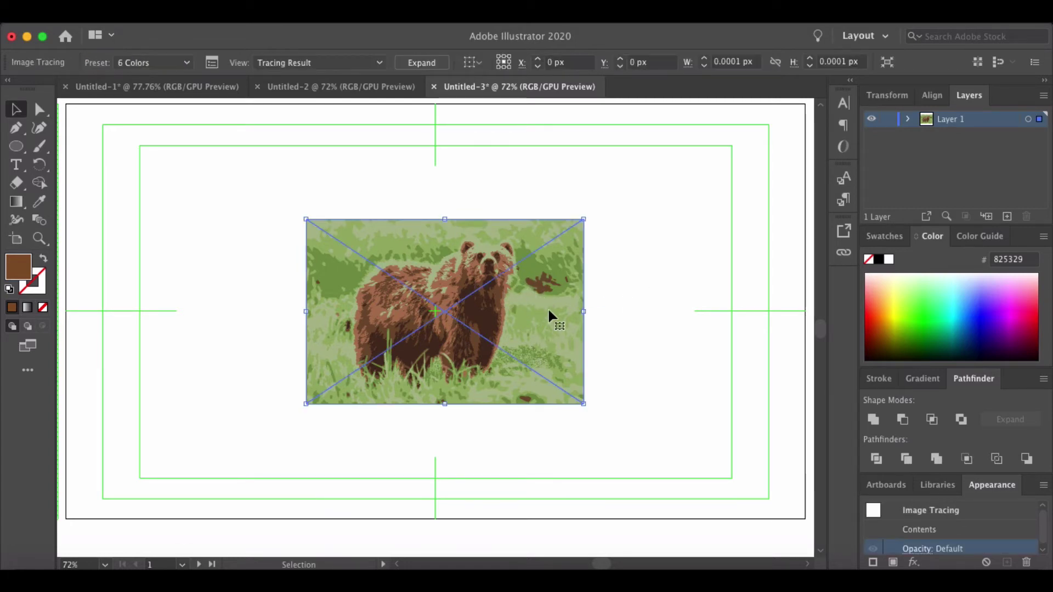
pyautogui.rightClick(469, 261)
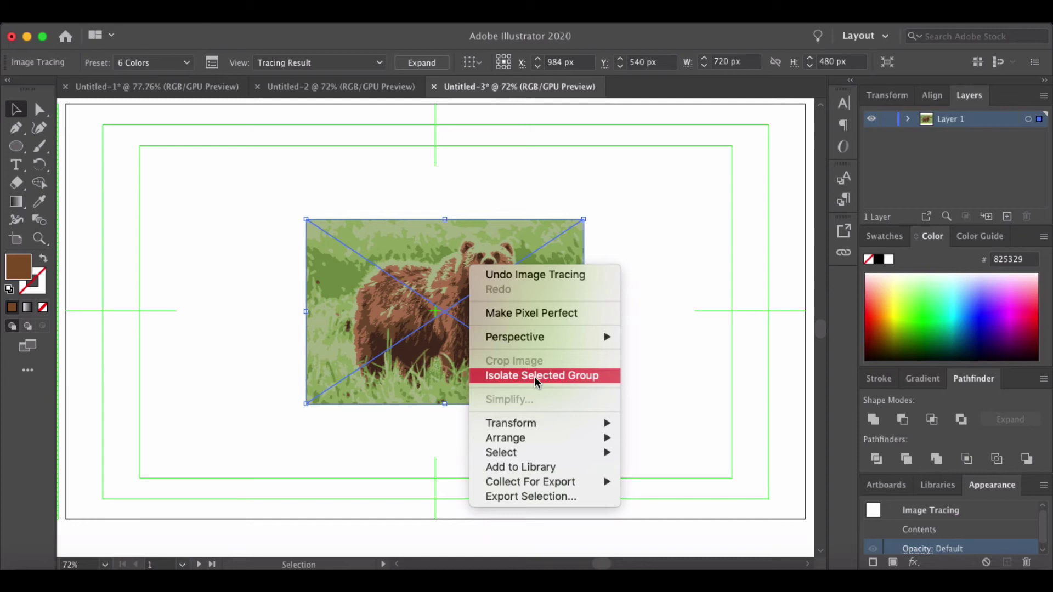
pyautogui.click(670, 289)
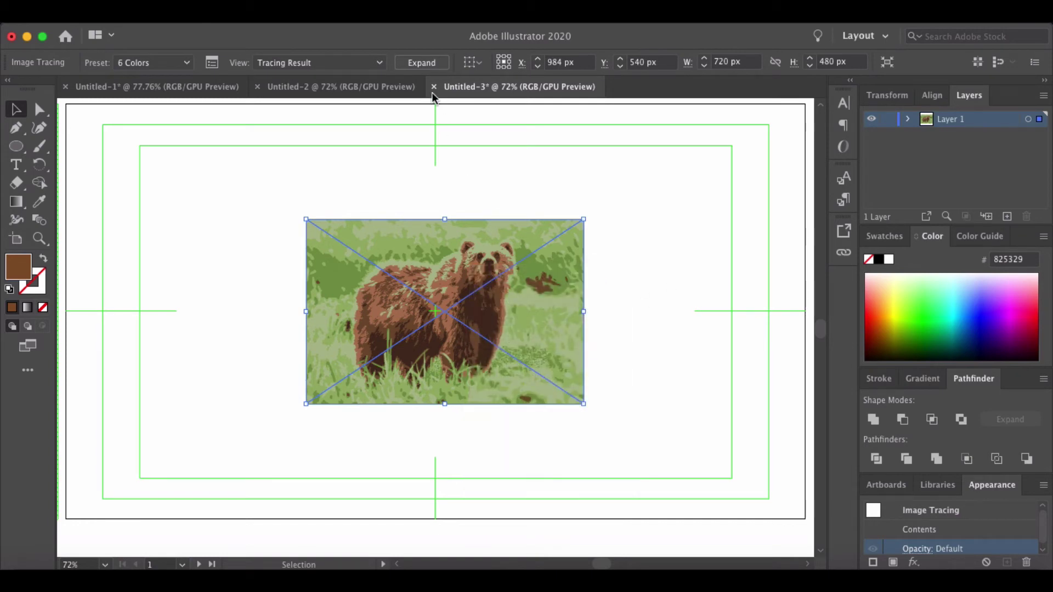
pyautogui.click(422, 64)
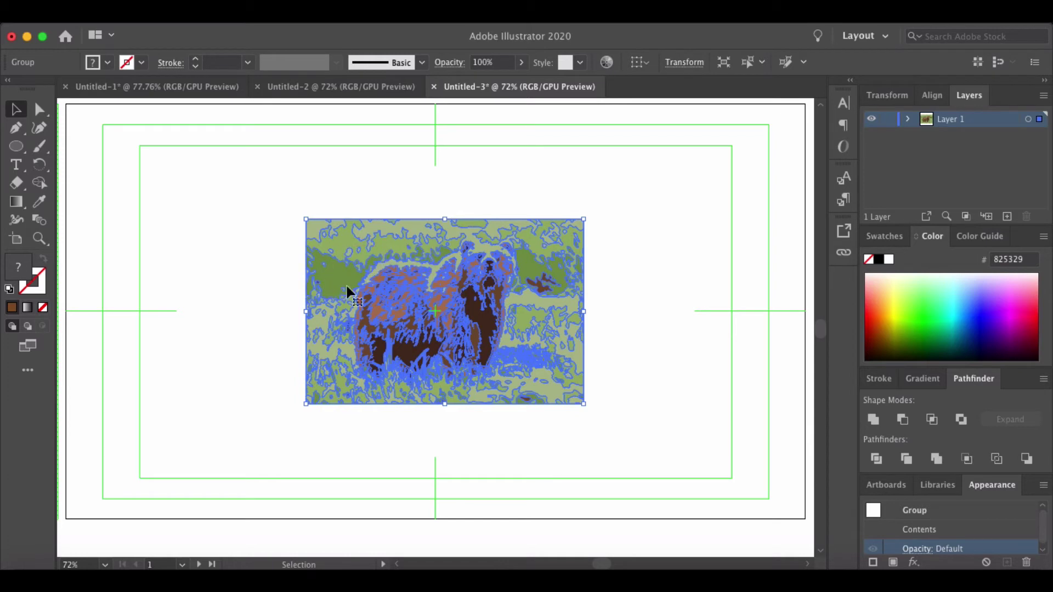
pyautogui.click(686, 294)
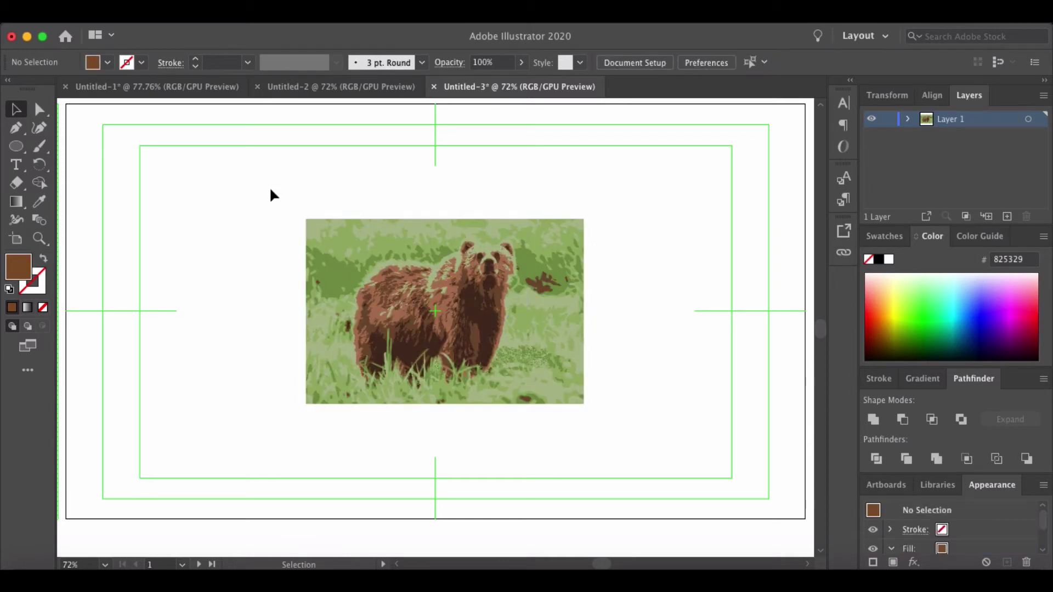
# Step: Marquee-select the expanded bear group and ungroup it into separate paths
pyautogui.moveTo(253, 188); pyautogui.dragTo(665, 415)
pyautogui.rightClick(465, 297)
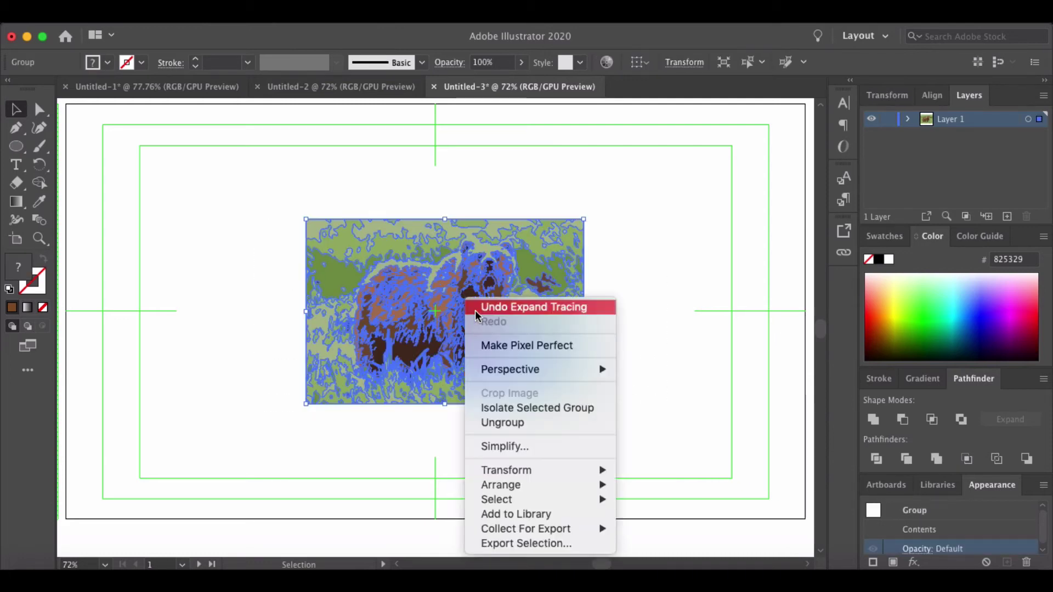
pyautogui.click(518, 423)
pyautogui.click(607, 265)
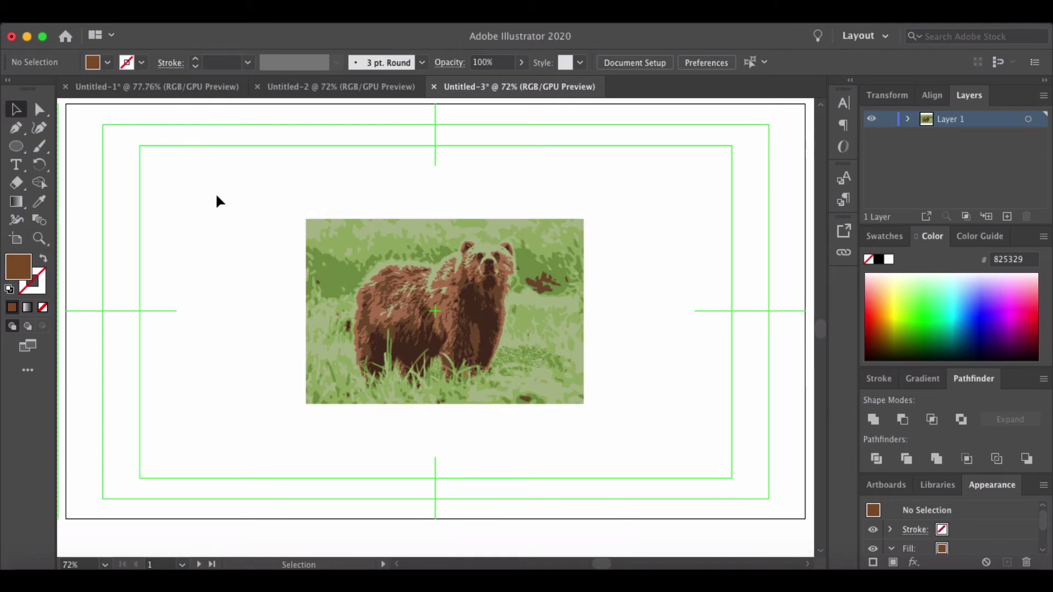
pyautogui.moveTo(216, 196); pyautogui.dragTo(358, 245)
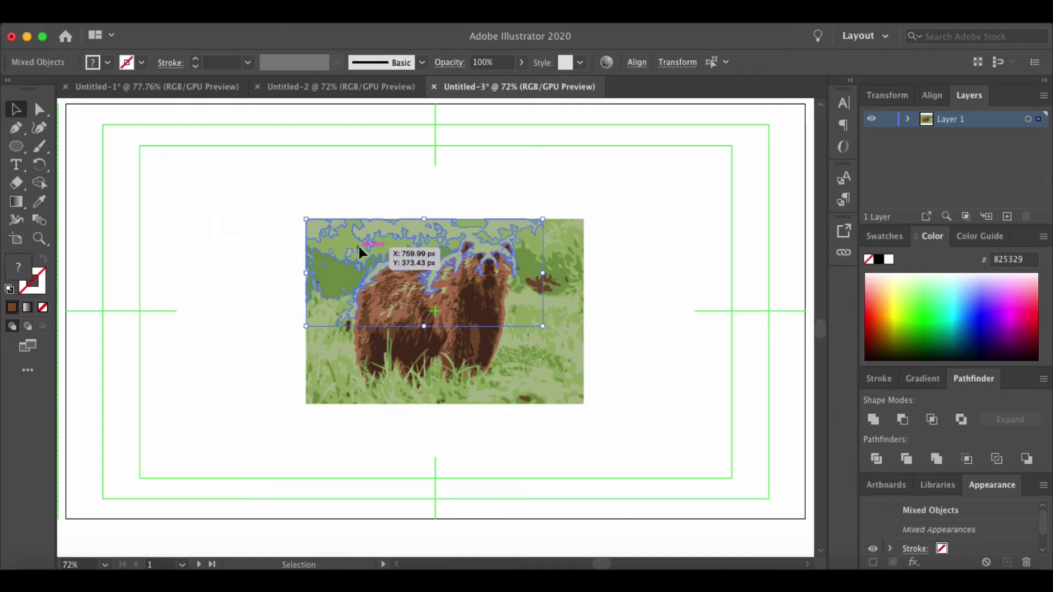
pyautogui.press('Delete')
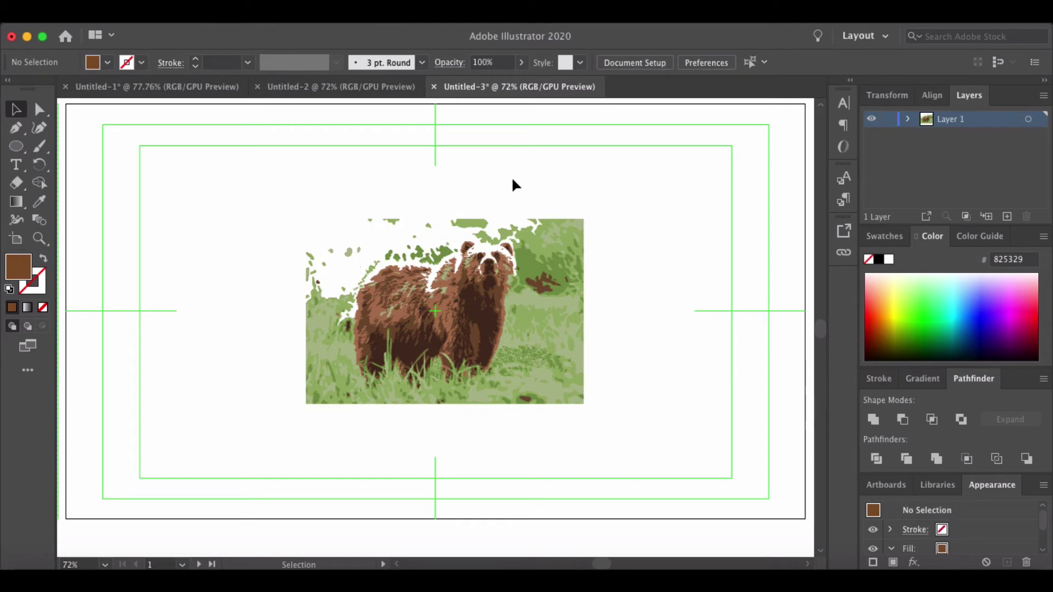
pyautogui.moveTo(456, 185); pyautogui.dragTo(614, 234)
pyautogui.press('Delete')
pyautogui.moveTo(652, 424); pyautogui.dragTo(545, 245)
pyautogui.press('Delete')
pyautogui.moveTo(262, 212); pyautogui.dragTo(332, 417)
pyautogui.press('Delete')
pyautogui.moveTo(294, 222); pyautogui.dragTo(420, 228)
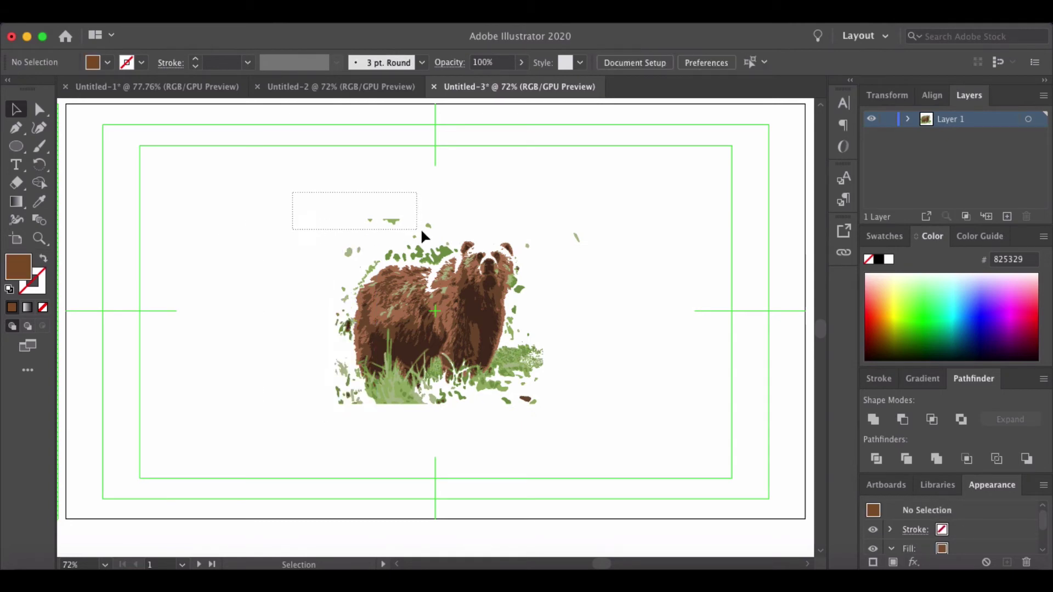
pyautogui.hotkey('ctrl', 'z')
pyautogui.hotkey('ctrl', 'z')
pyautogui.hotkey('ctrl', 'z')
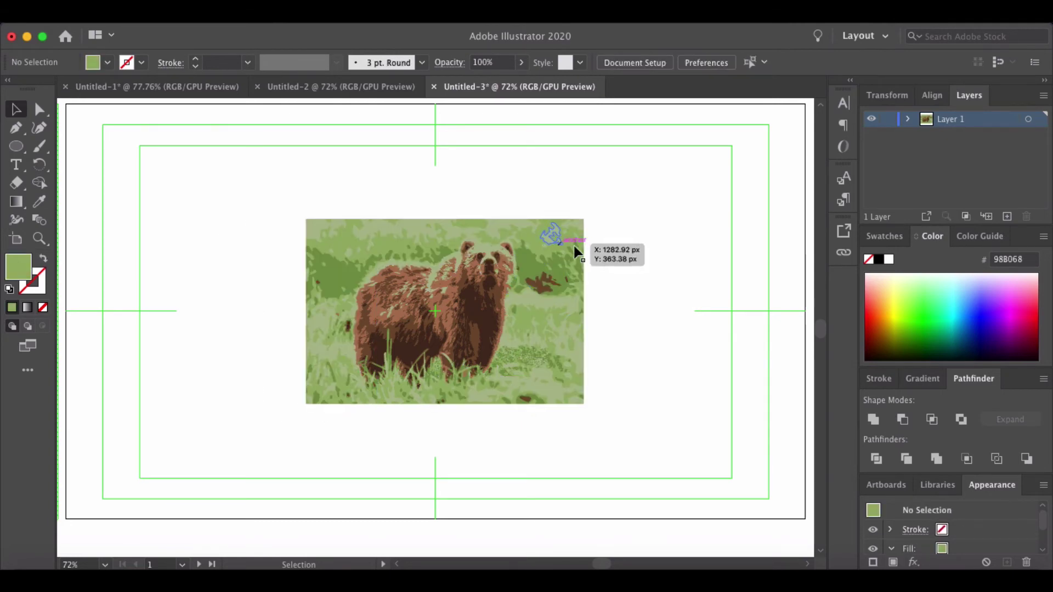
# Step: Ungroup the expanded bear trace into separate shapes
pyautogui.click(488, 251)
pyautogui.rightClick(486, 251)
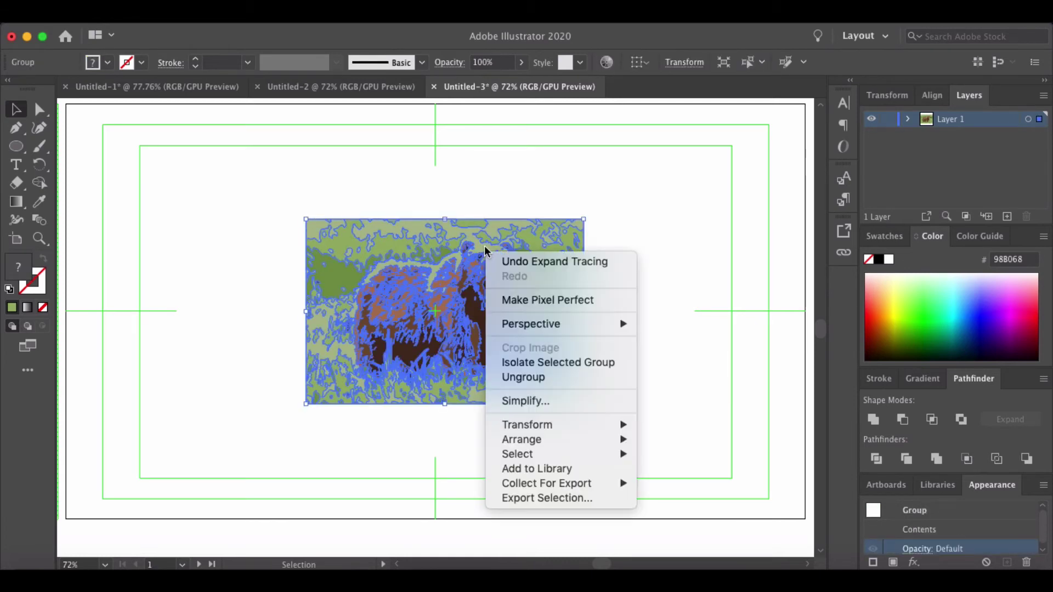
pyautogui.click(531, 379)
pyautogui.click(588, 312)
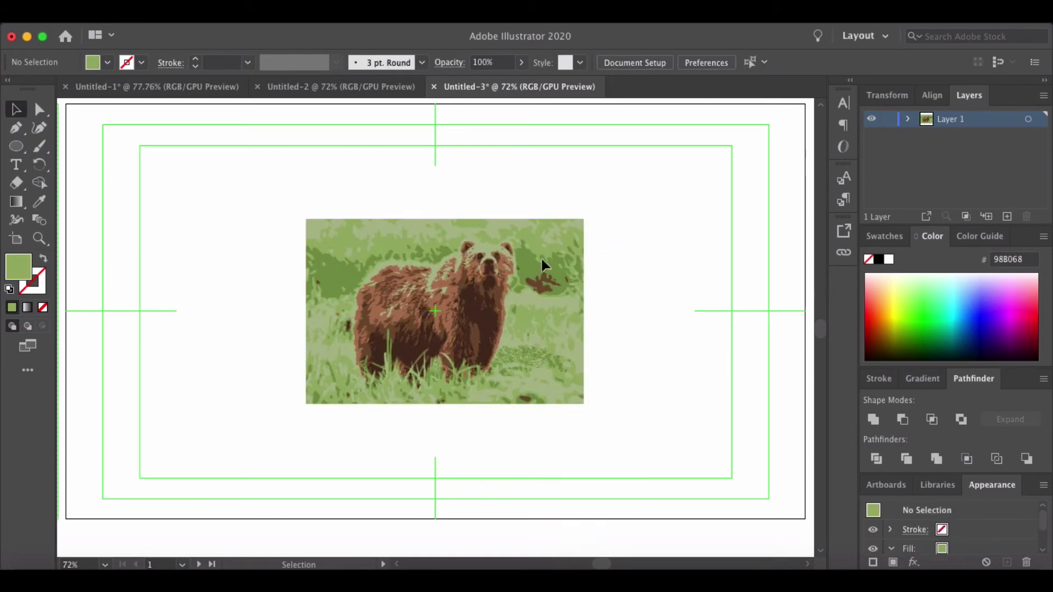
# Step: Recolour the background shape around the bear's head bright yellow-green
pyautogui.click(481, 256)
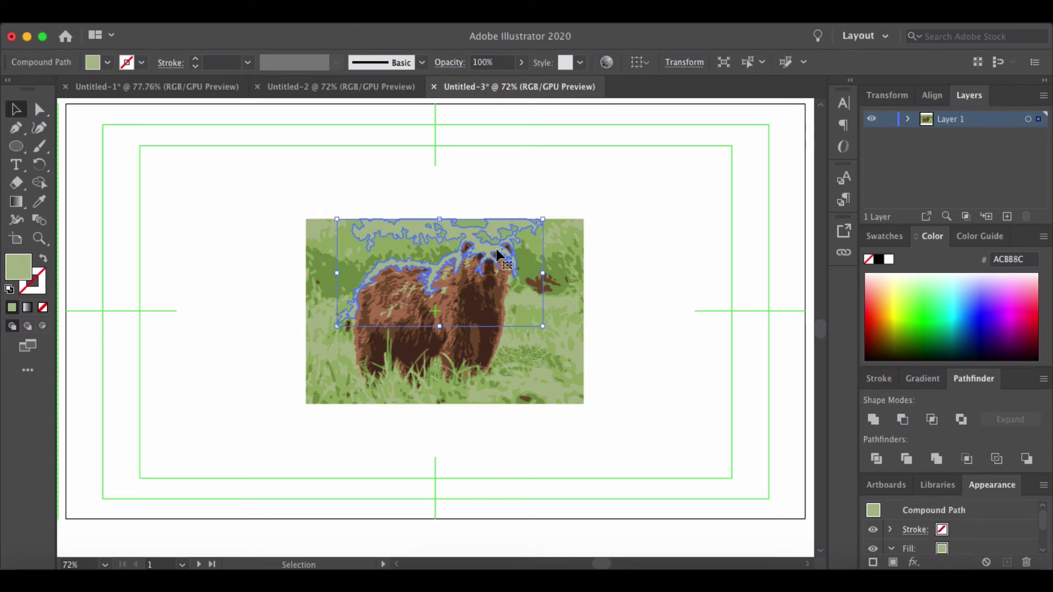
pyautogui.click(957, 299)
pyautogui.click(915, 301)
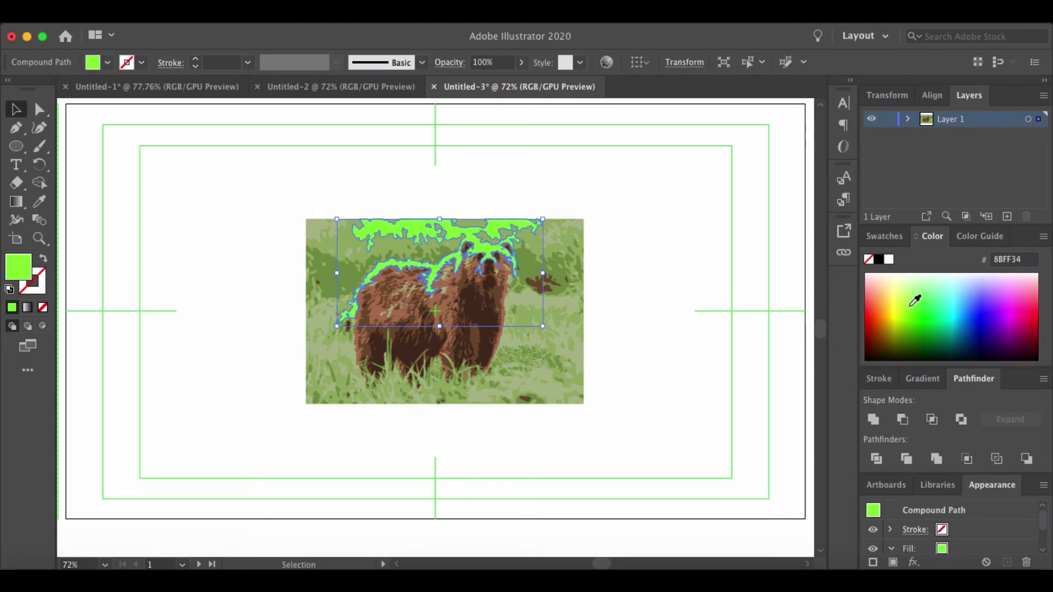
pyautogui.moveTo(915, 301); pyautogui.dragTo(898, 318)
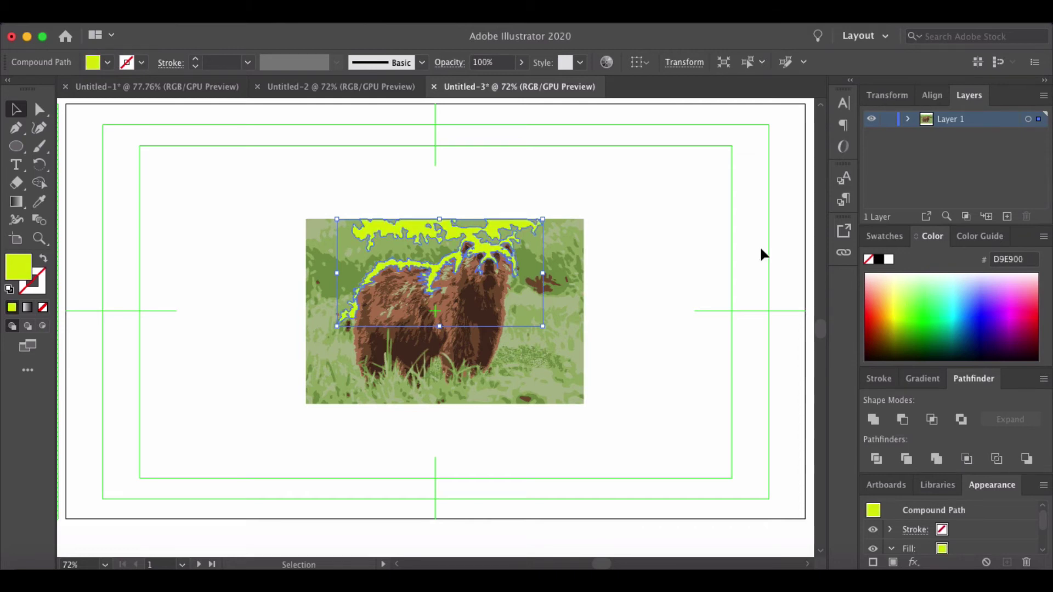
pyautogui.click(716, 240)
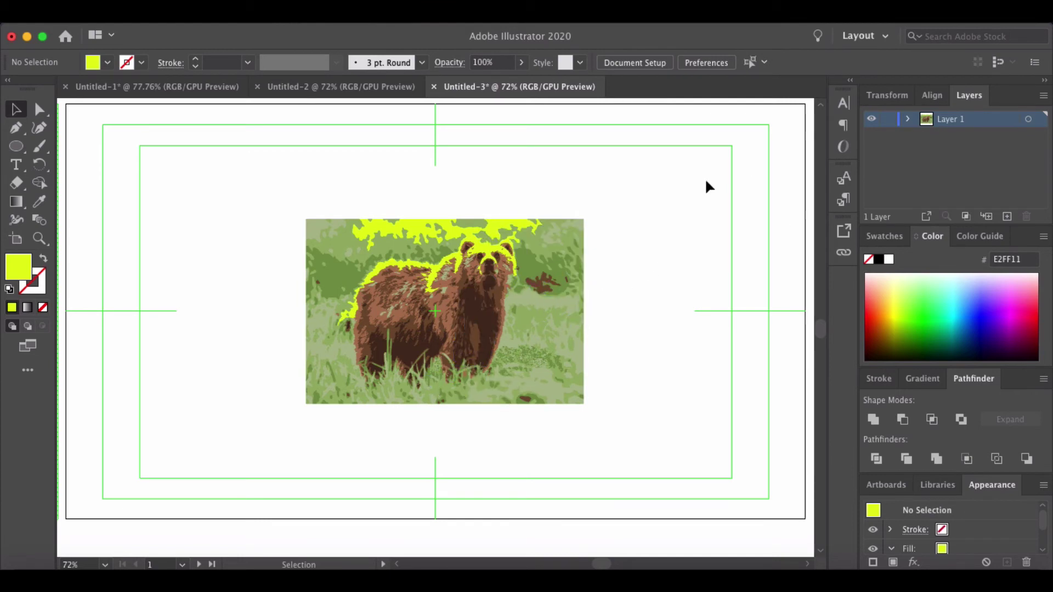
# Step: Undo back to the live 3 Colors trace of the bear
pyautogui.press('super+z')
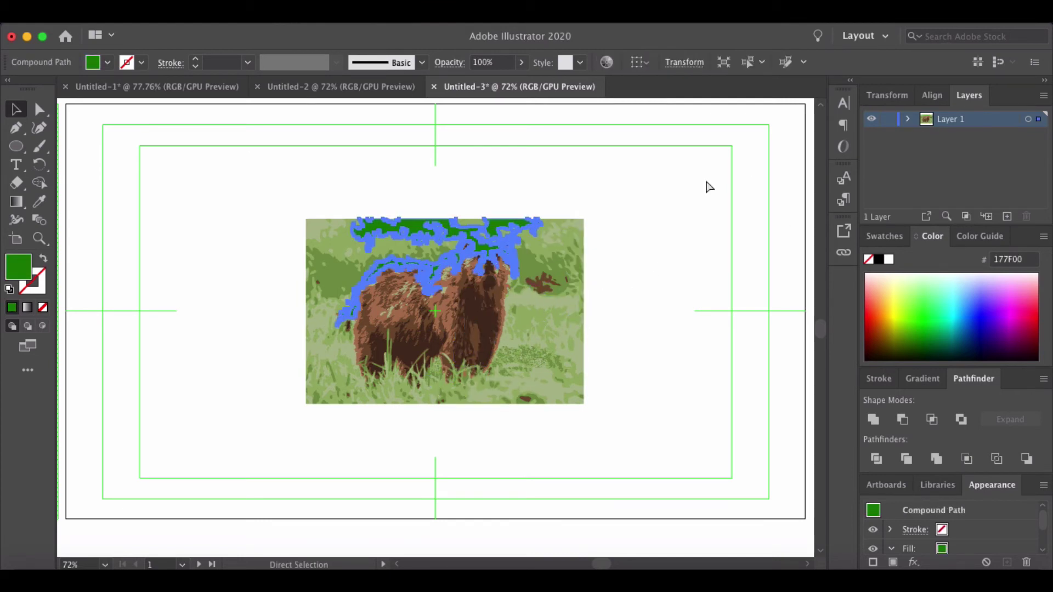
pyautogui.press('super+z')
pyautogui.press('super+z')
pyautogui.press('super+z')
pyautogui.press('super+z')
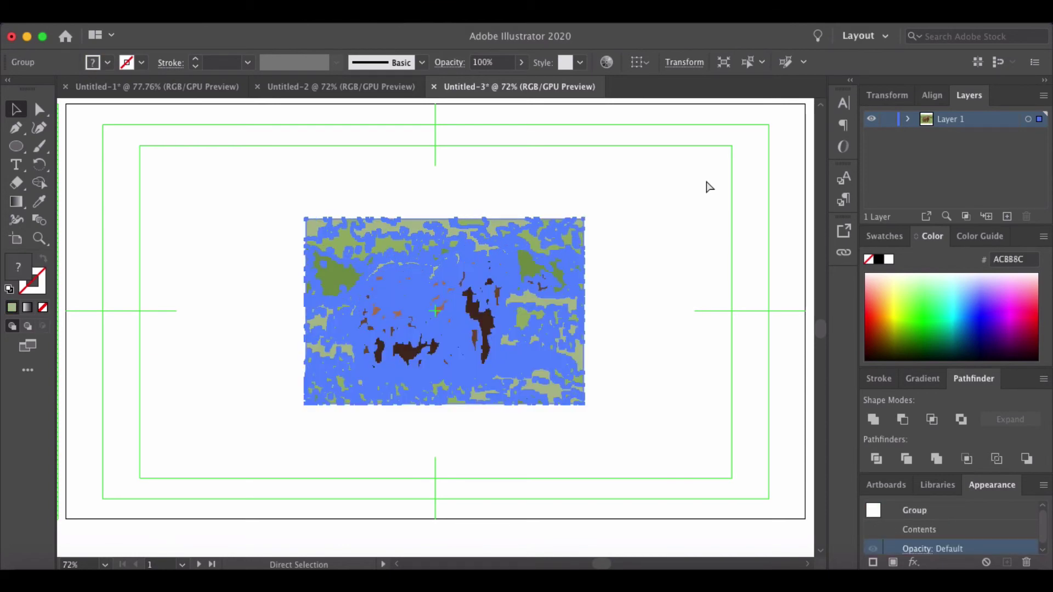
pyautogui.press('super+z')
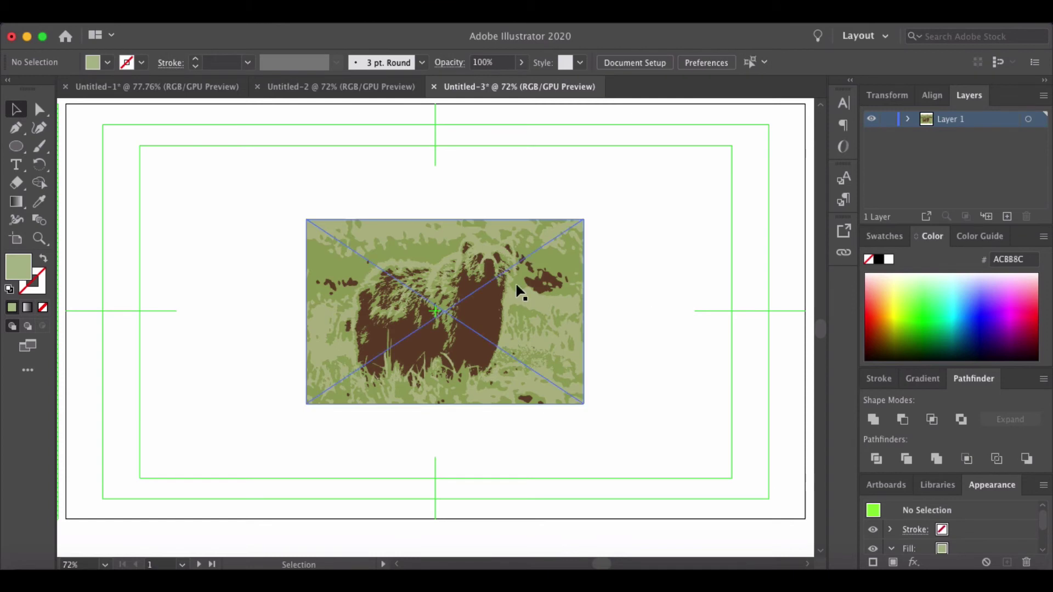
# Step: Zoom in on the bear and expand the three-colour trace into editable paths
pyautogui.click(39, 239)
pyautogui.click(475, 244)
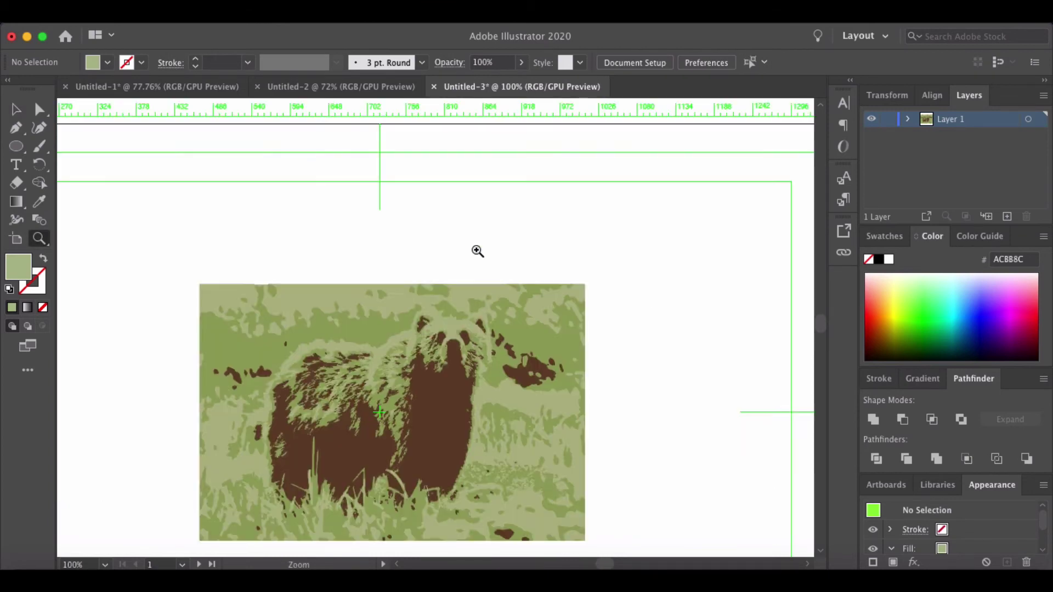
pyautogui.click(463, 313)
pyautogui.click(356, 478)
pyautogui.click(16, 109)
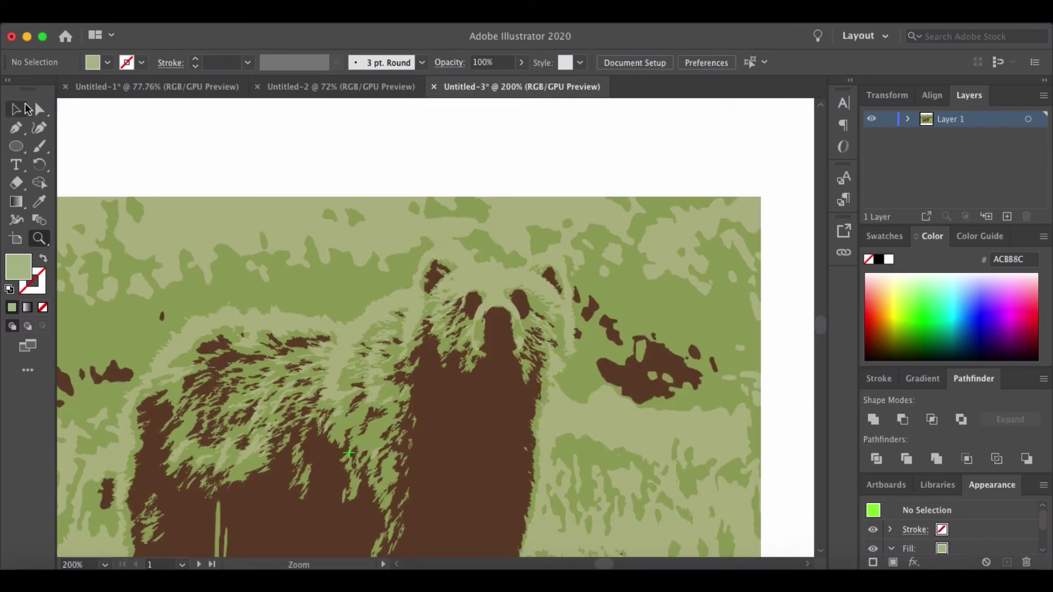
pyautogui.click(488, 360)
pyautogui.click(492, 288)
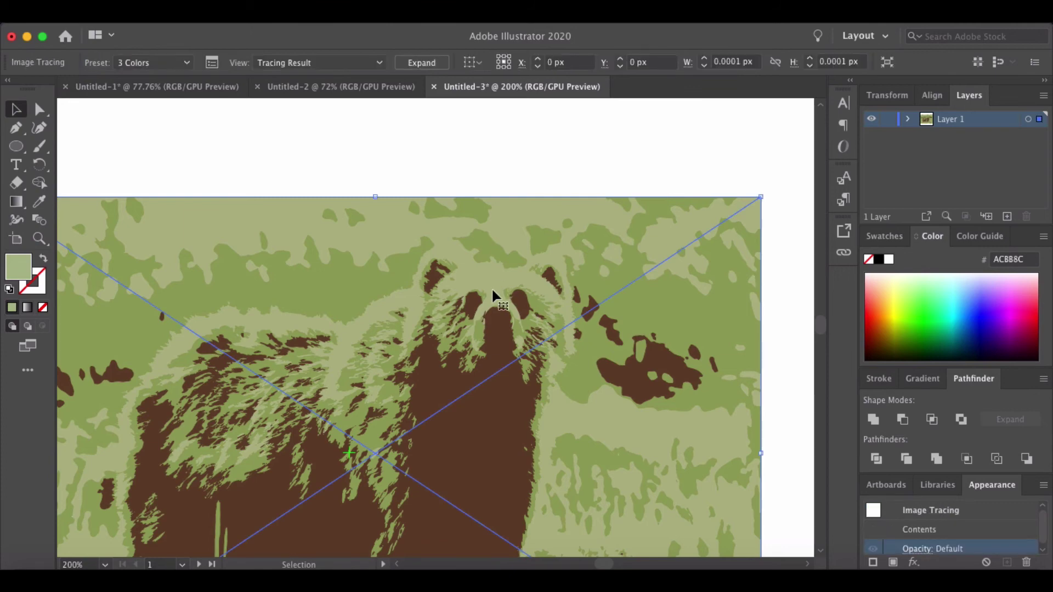
pyautogui.click(430, 64)
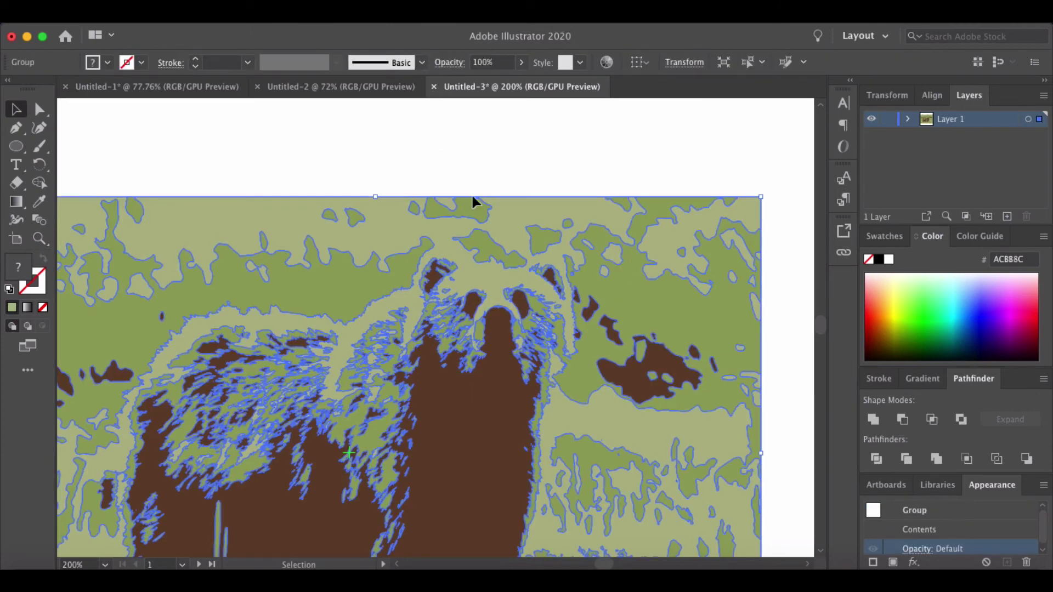
# Step: Ungroup the expanded three-colour trace into separate shapes
pyautogui.rightClick(486, 290)
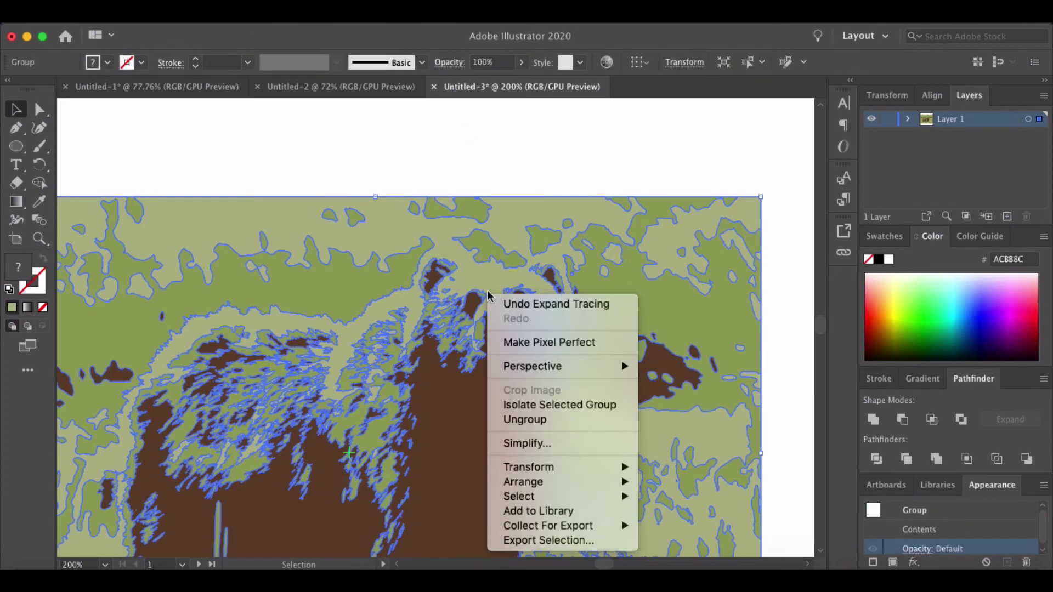
pyautogui.click(527, 420)
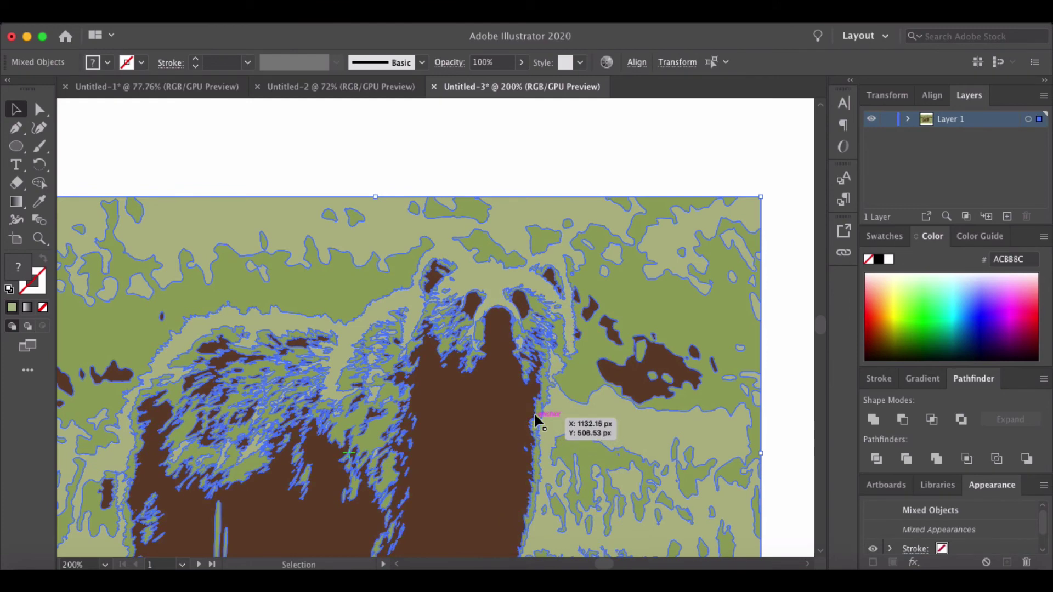
pyautogui.click(504, 133)
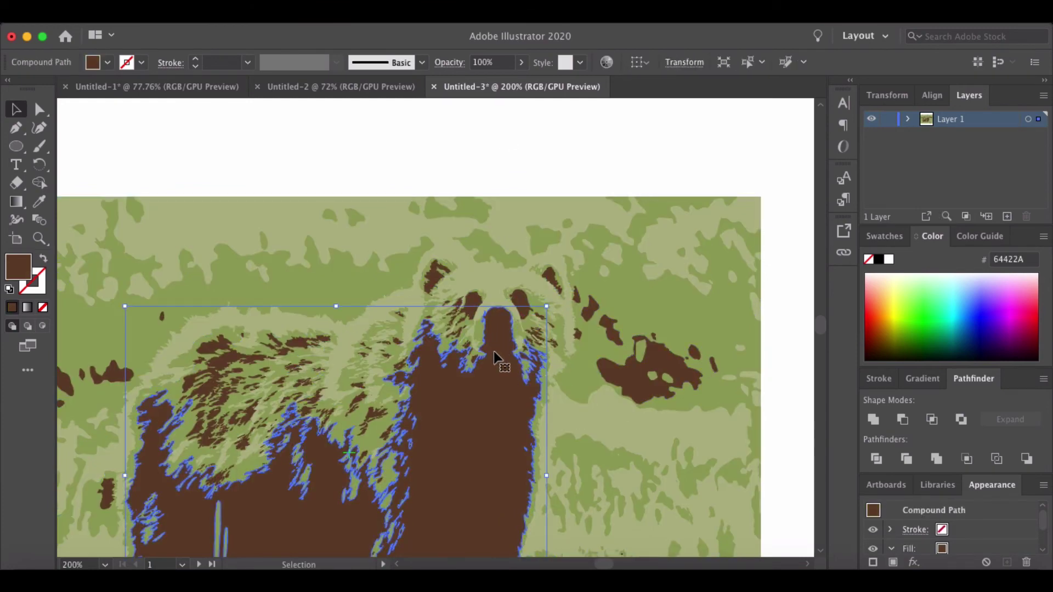
# Step: Enlarge the brown bear body shape and nudge the bear artwork up slightly
pyautogui.moveTo(547, 306)
pyautogui.mouseDown()
pyautogui.moveTo(526, 314)
pyautogui.moveTo(546, 305)
pyautogui.mouseUp()
pyautogui.click(552, 149)
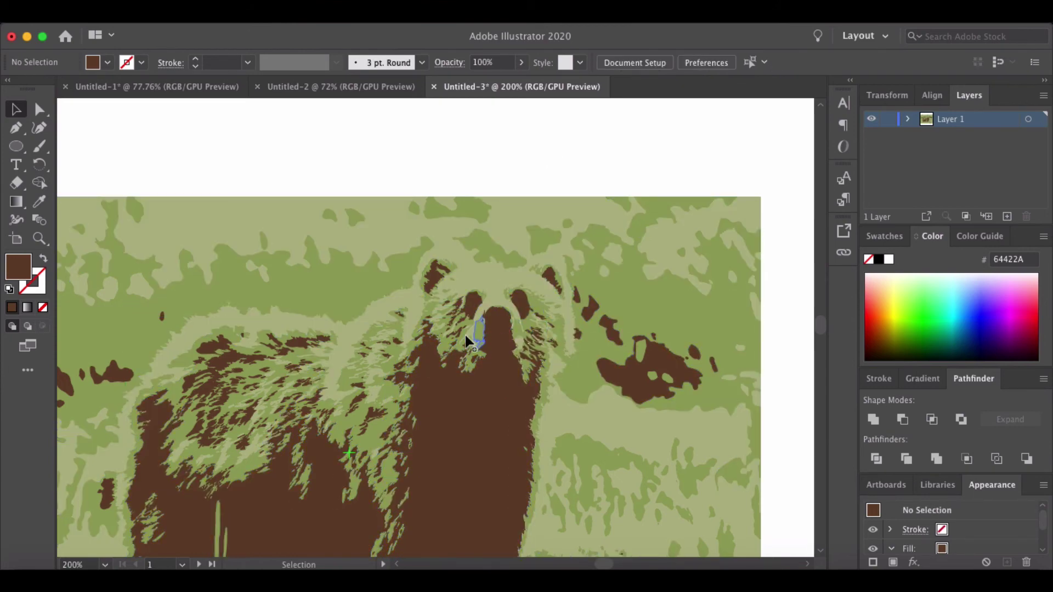
pyautogui.moveTo(466, 336); pyautogui.dragTo(470, 328)
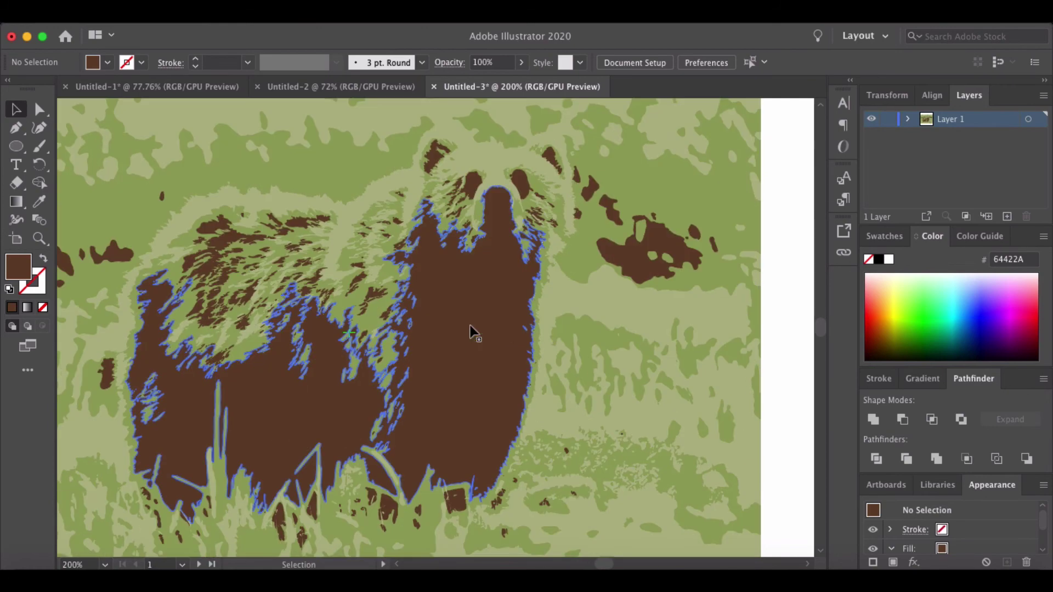
pyautogui.scroll(3, 486, 333)
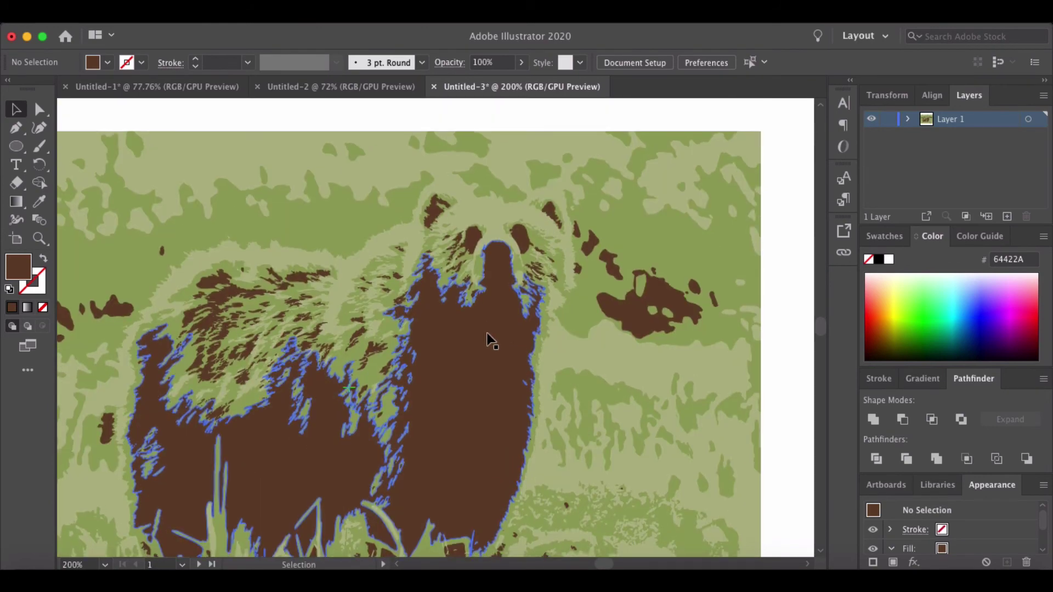
# Step: Undo the scaling of the brown bear shape and zoom back out to 150%
pyautogui.press('z')
pyautogui.rightClick(260, 228)
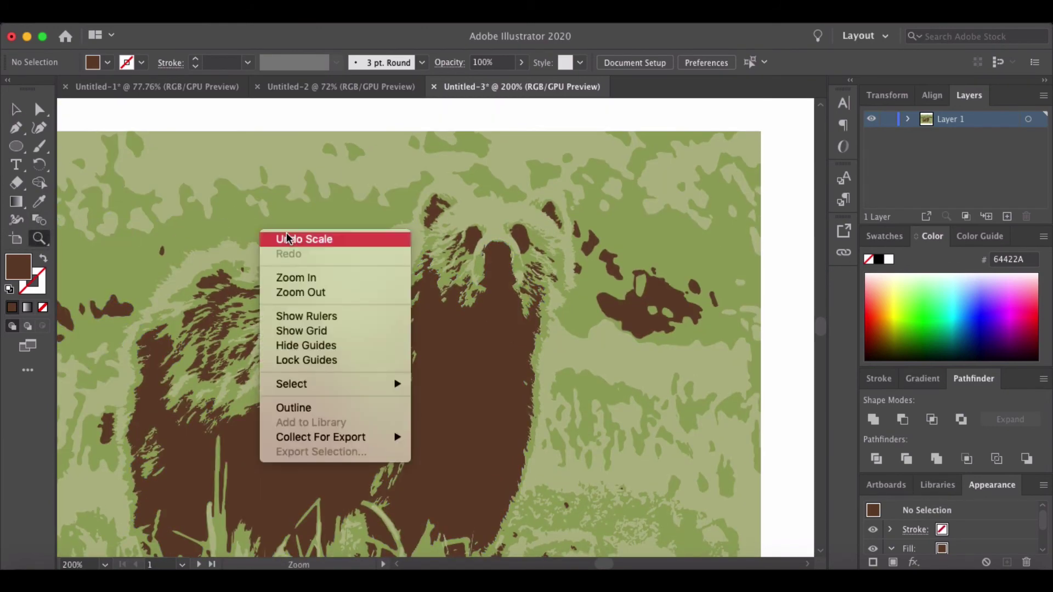
pyautogui.click(287, 239)
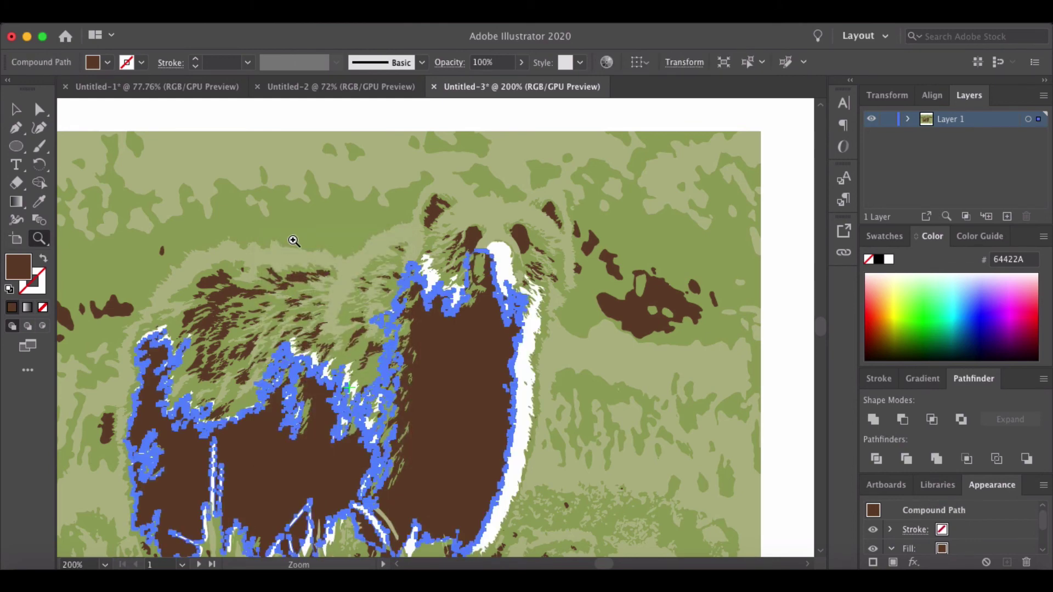
pyautogui.hotkey('ctrl', 'z')
pyautogui.hotkey('ctrl', '-')
pyautogui.press('v')
pyautogui.click(760, 249)
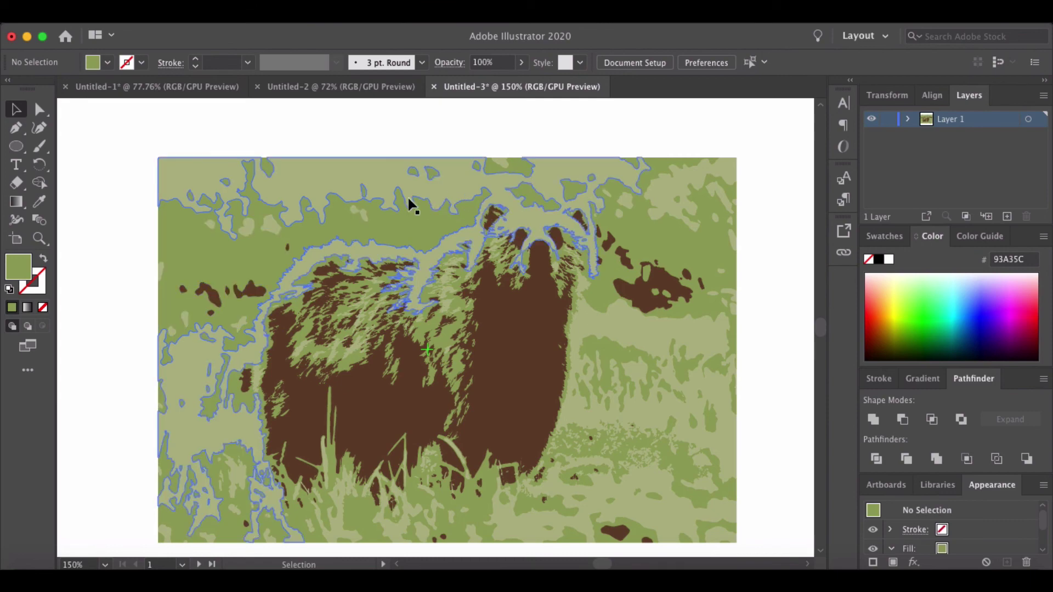
# Step: Delete the dark-green background area at the top left of the bear
pyautogui.click(374, 202)
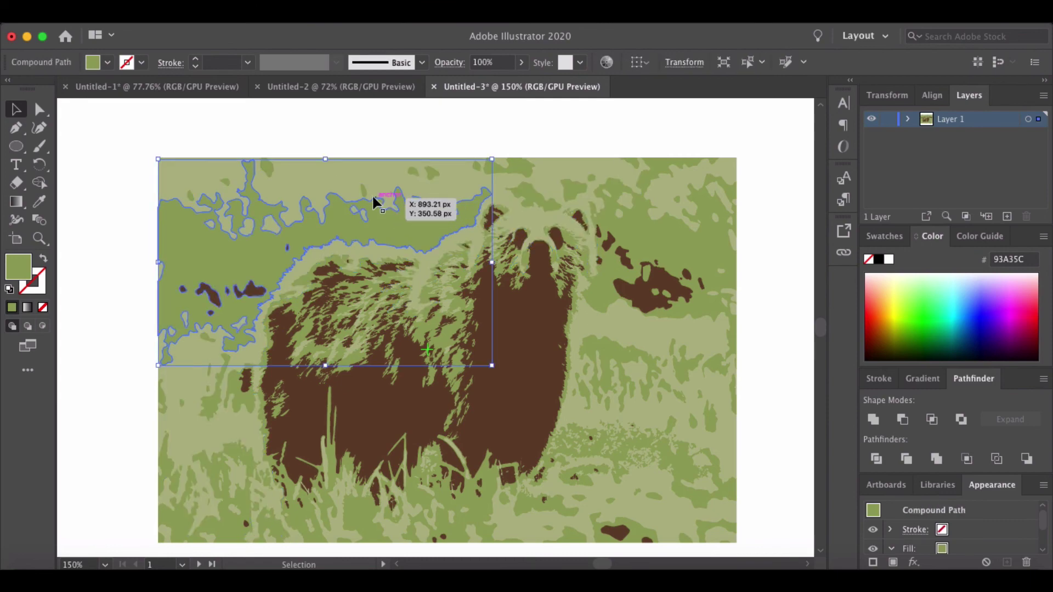
pyautogui.press('Delete')
pyautogui.click(313, 176)
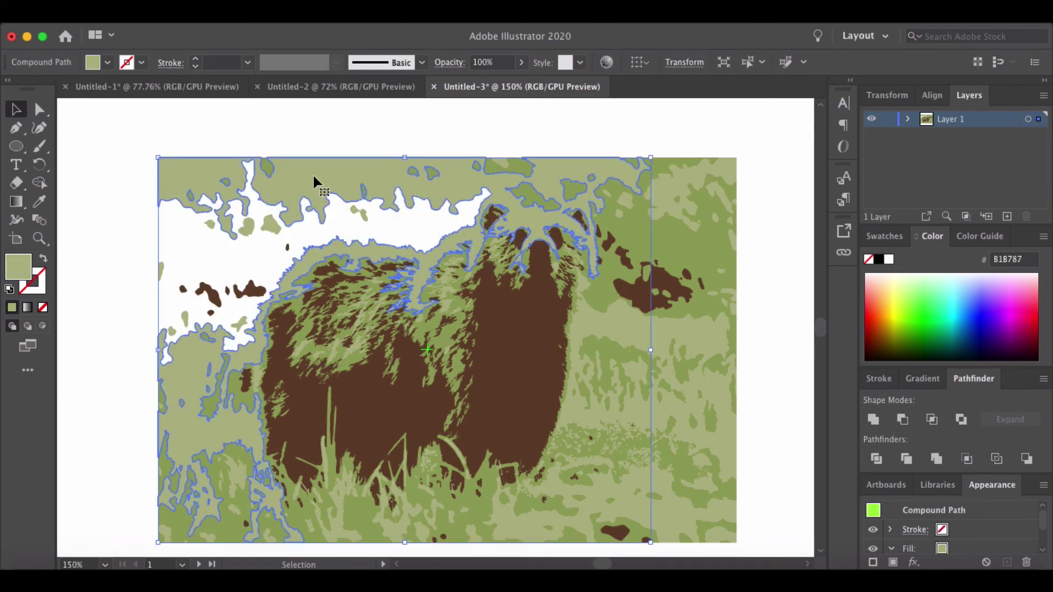
pyautogui.click(368, 145)
# Step: Delete the three small green blobs along the top edge and select the large right-side green region
pyautogui.click(430, 172)
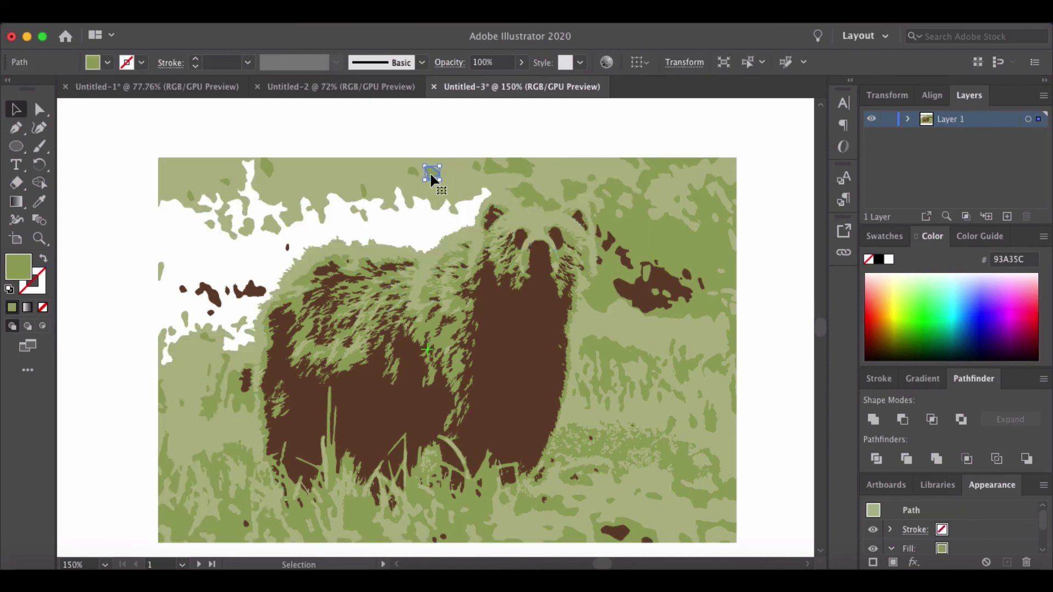
pyautogui.press('Delete')
pyautogui.click(488, 171)
pyautogui.press('Delete')
pyautogui.click(575, 184)
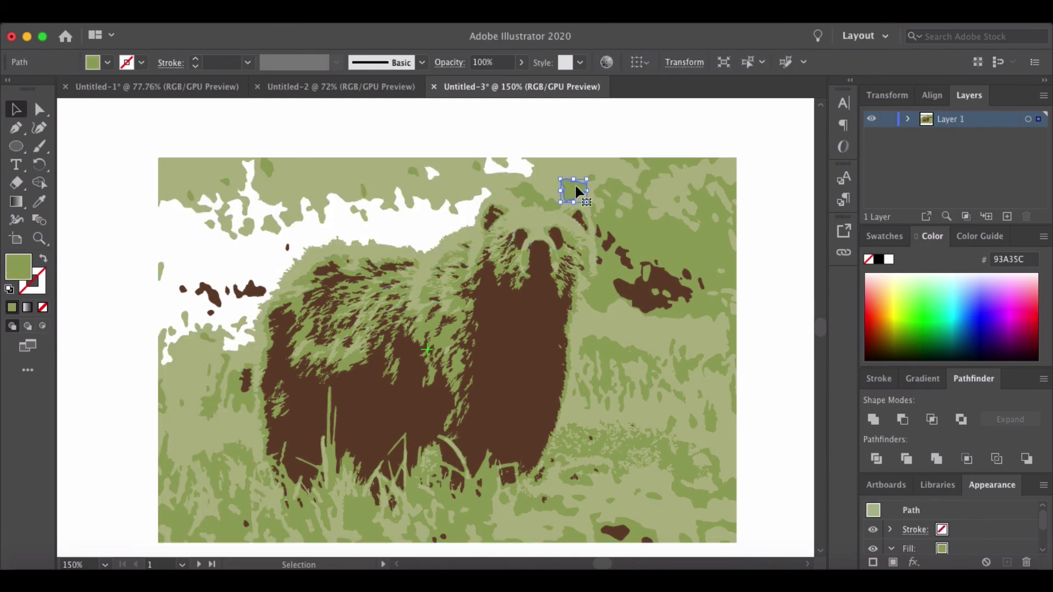
pyautogui.press('Delete')
pyautogui.click(622, 188)
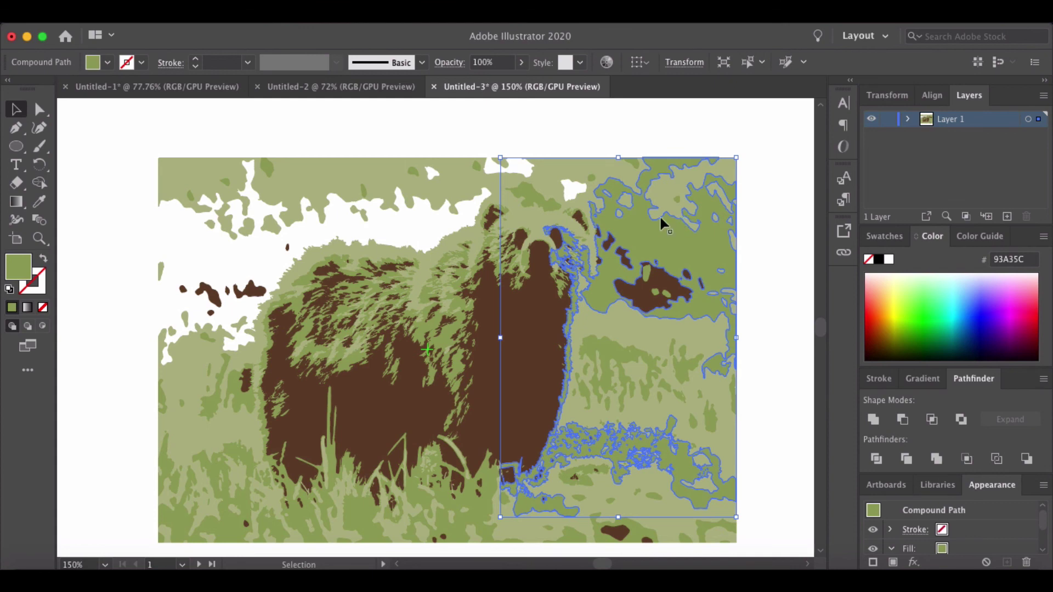
pyautogui.click(963, 309)
pyautogui.click(753, 198)
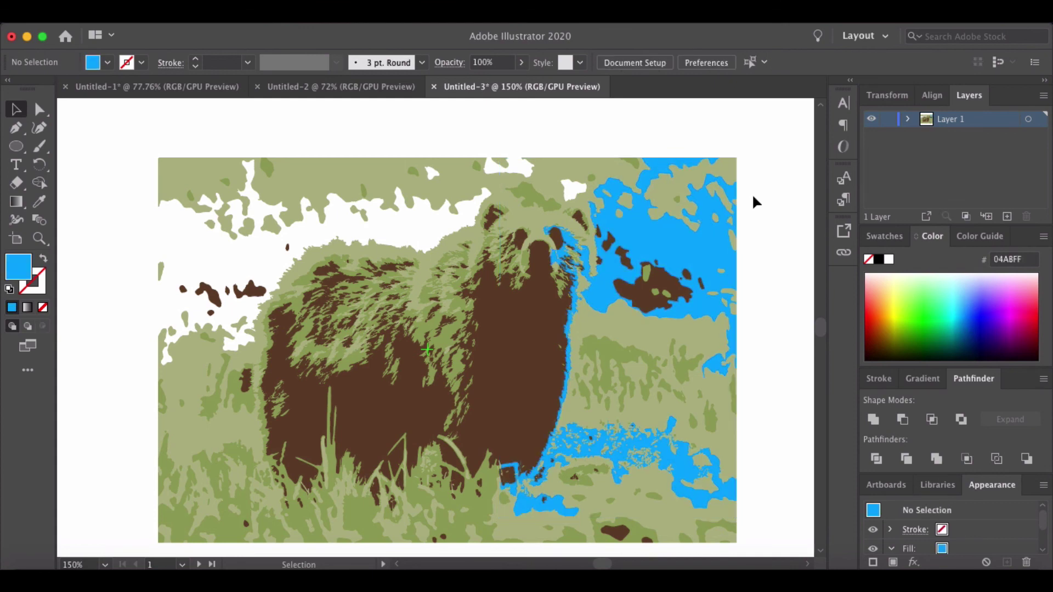